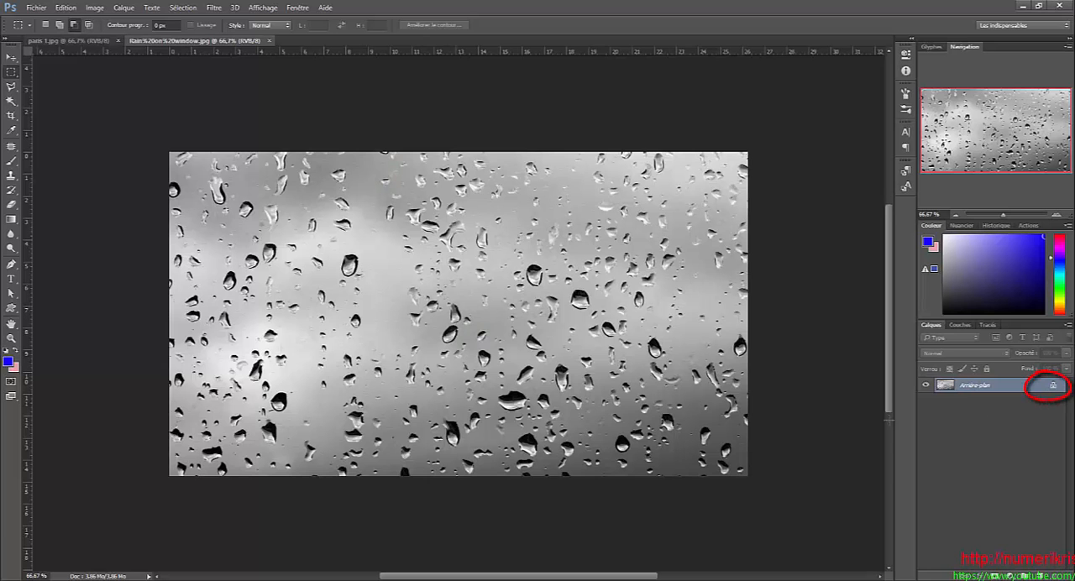
- Unlock the background layer of the raindrop image and move that layer into the paris 1.jpg document
click(1051, 388)
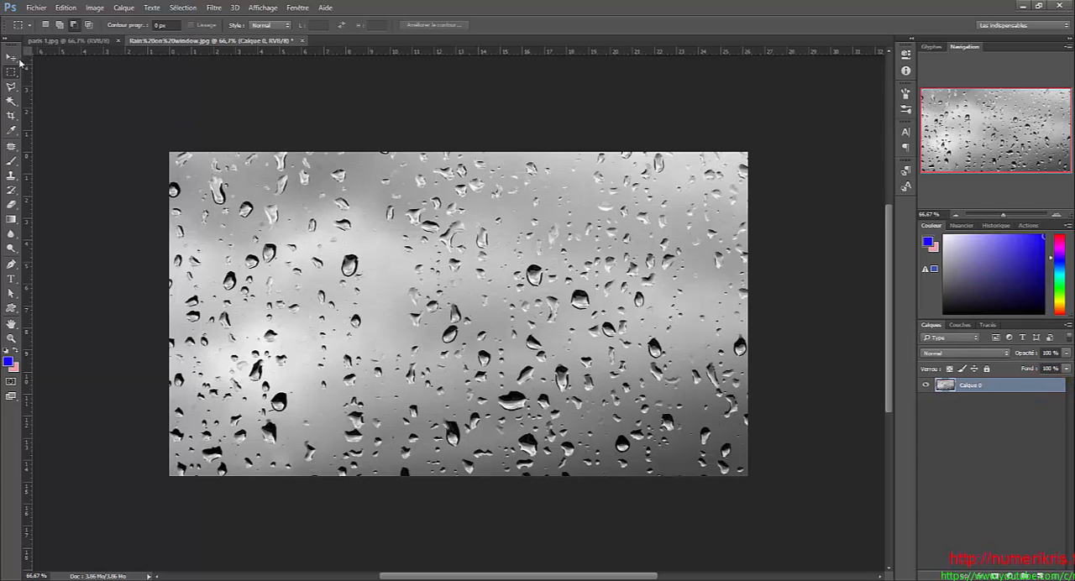
key(v)
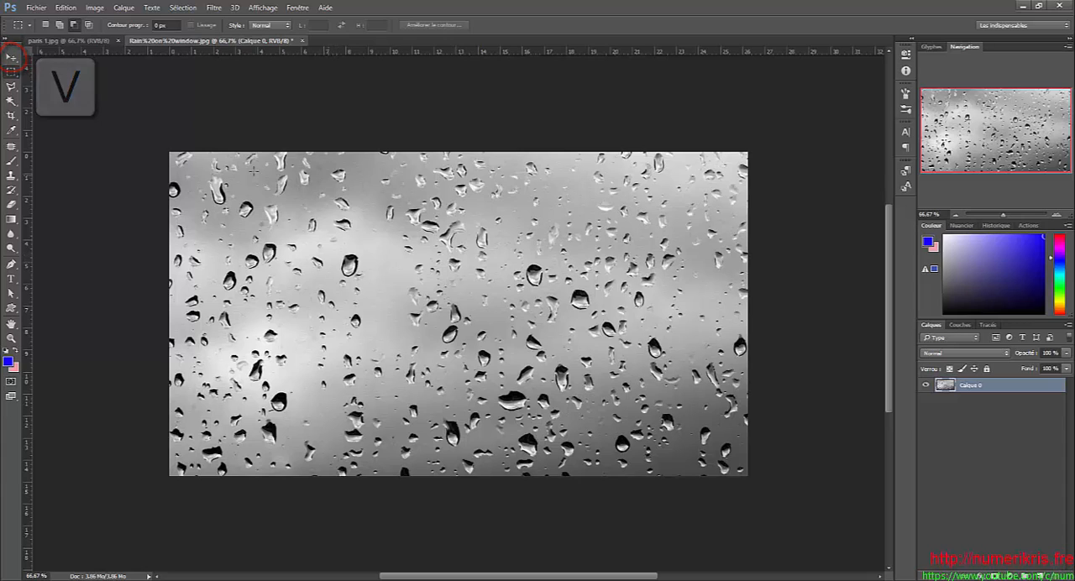
click(10, 59)
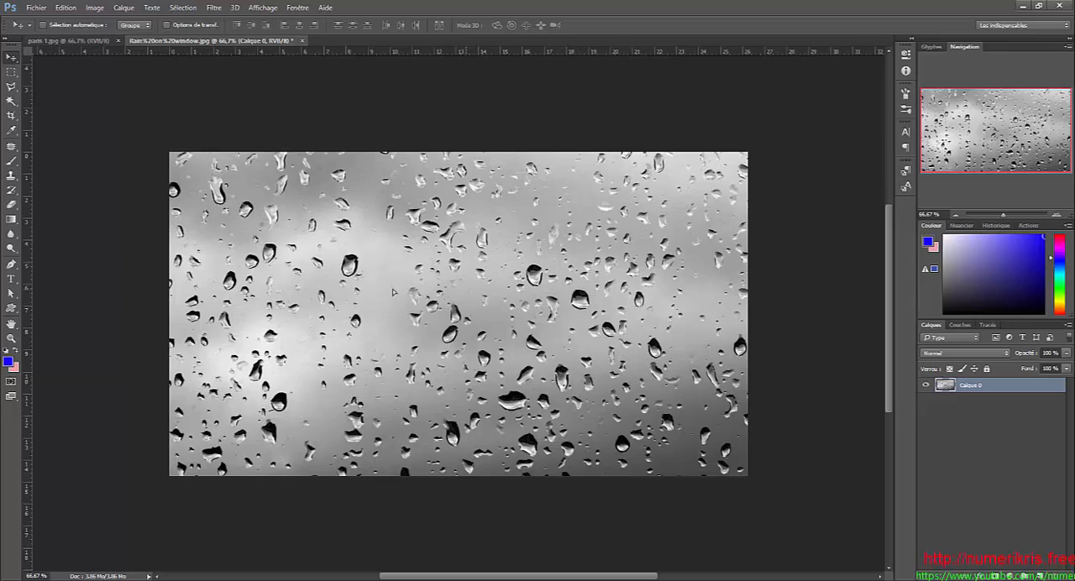
drag(393, 291, 331, 213)
- Stretch the raindrop layer to cover the whole Paris photo, and unlock the photo's background layer
key(ctrl+t)
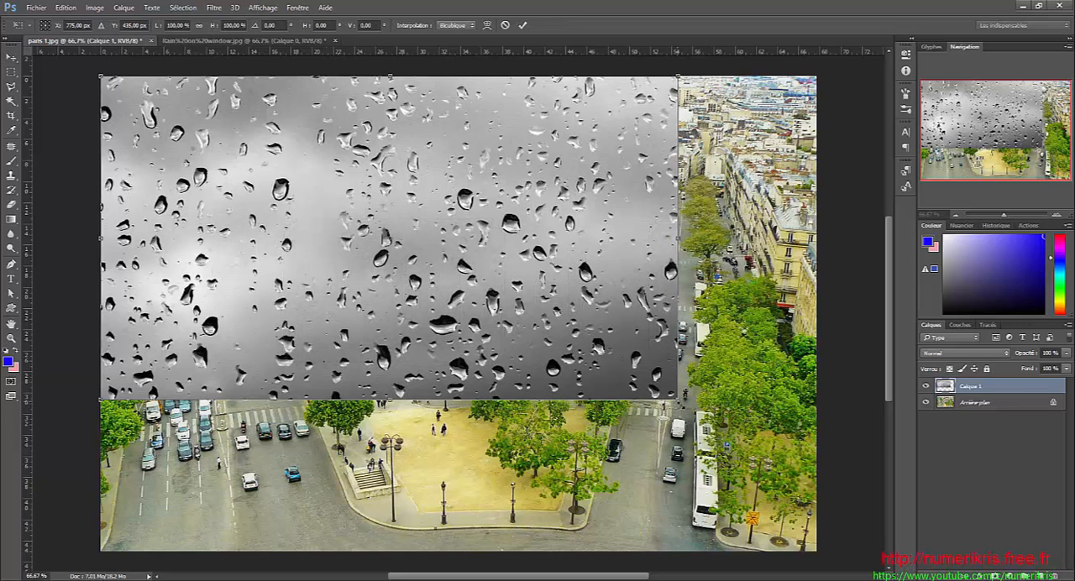
drag(677, 399, 816, 550)
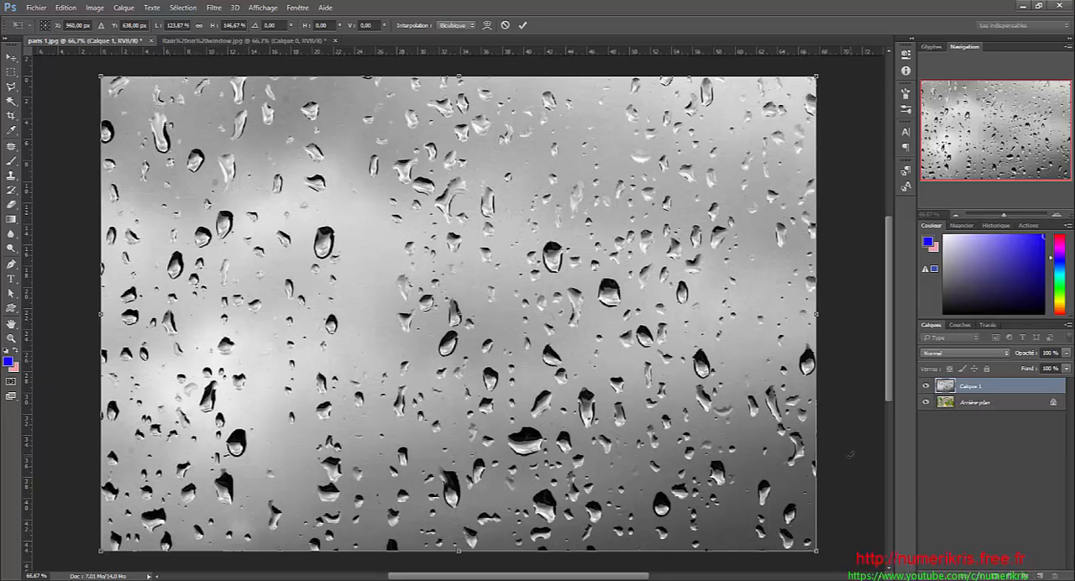
key(Return)
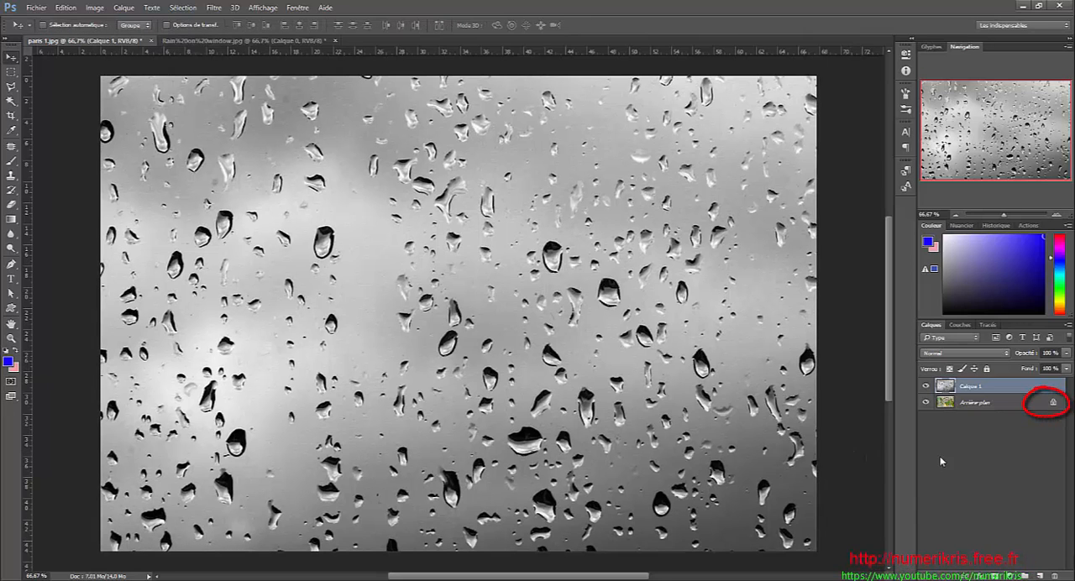
click(1053, 405)
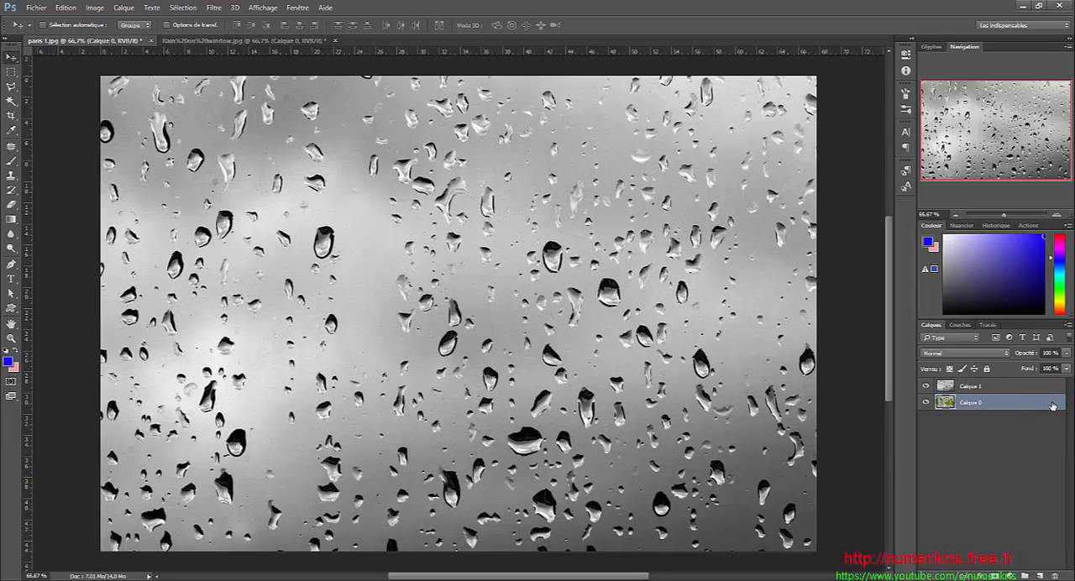
- Apply Camera Raw noise reduction with Luminance 100 to the raindrop layer Calque 1 and set its blending mode to Superposition
click(971, 388)
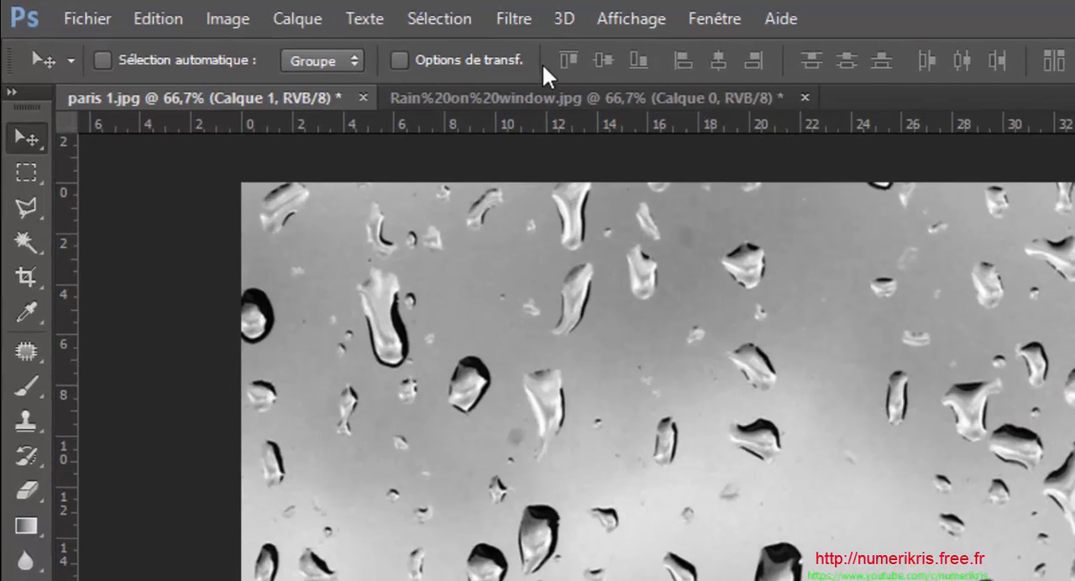
click(215, 11)
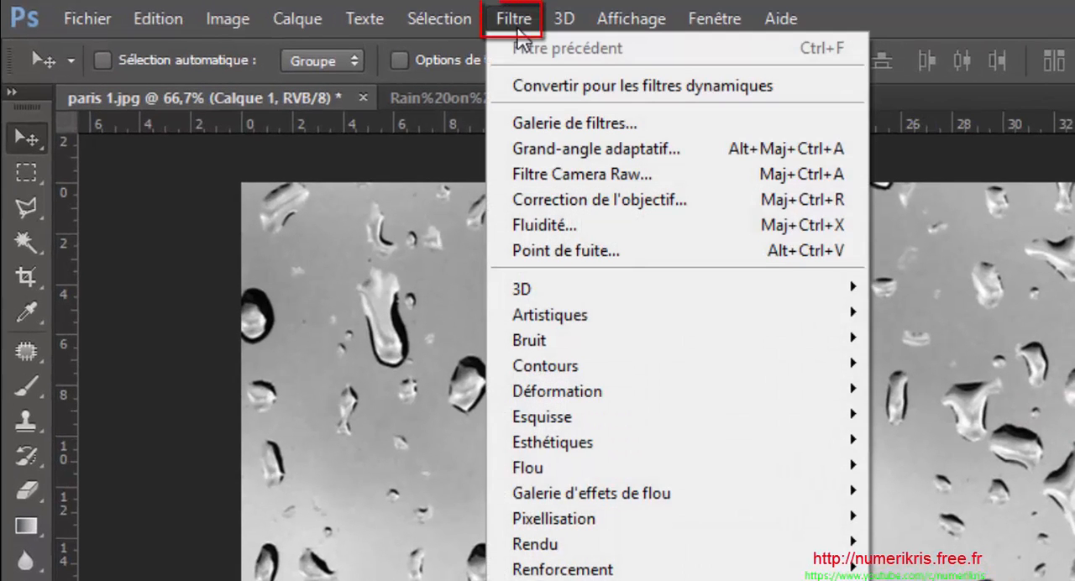
click(524, 175)
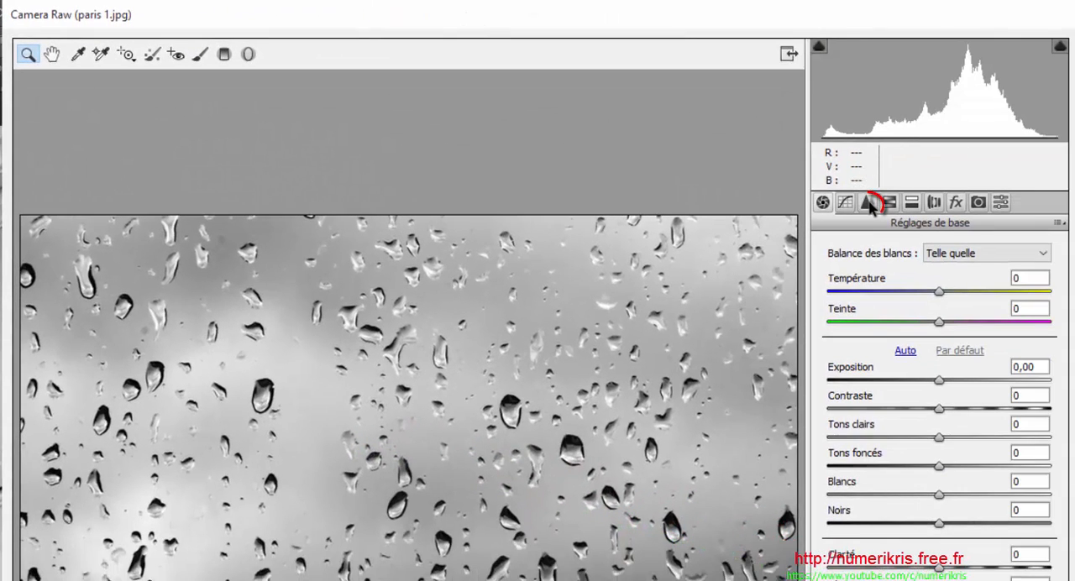
click(868, 204)
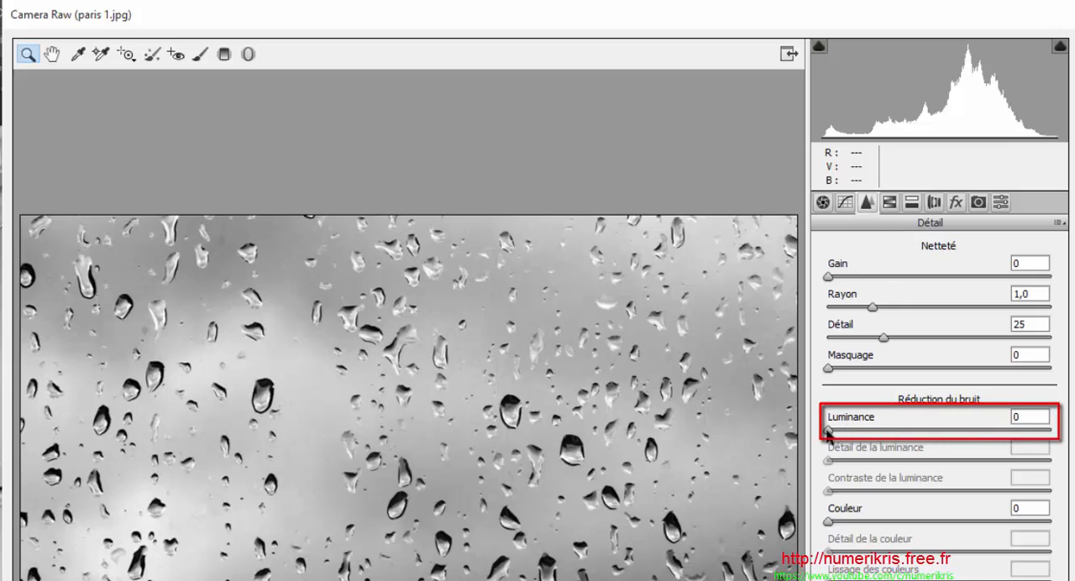
drag(831, 431, 1051, 431)
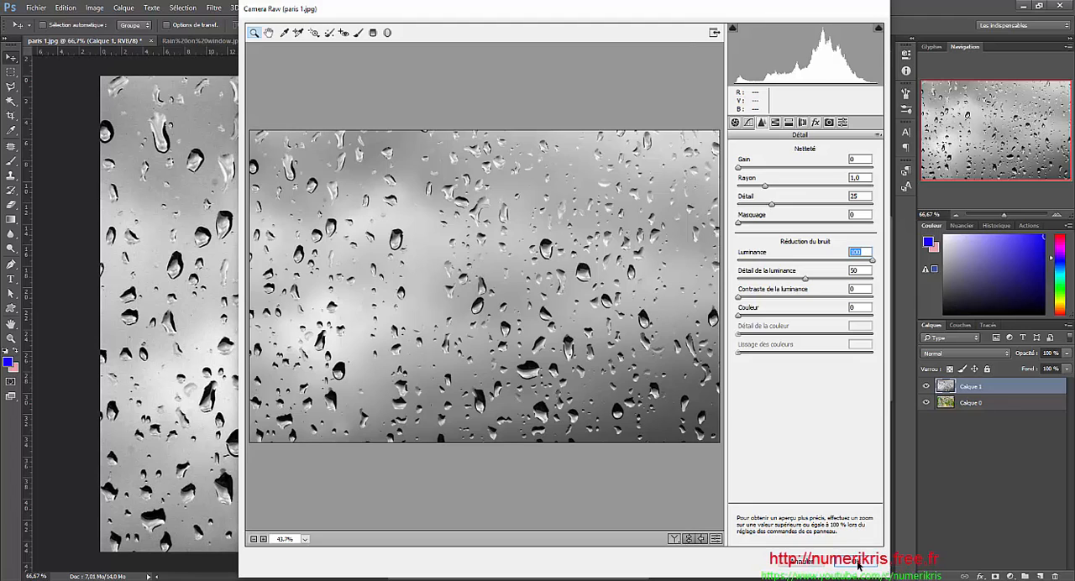
click(857, 564)
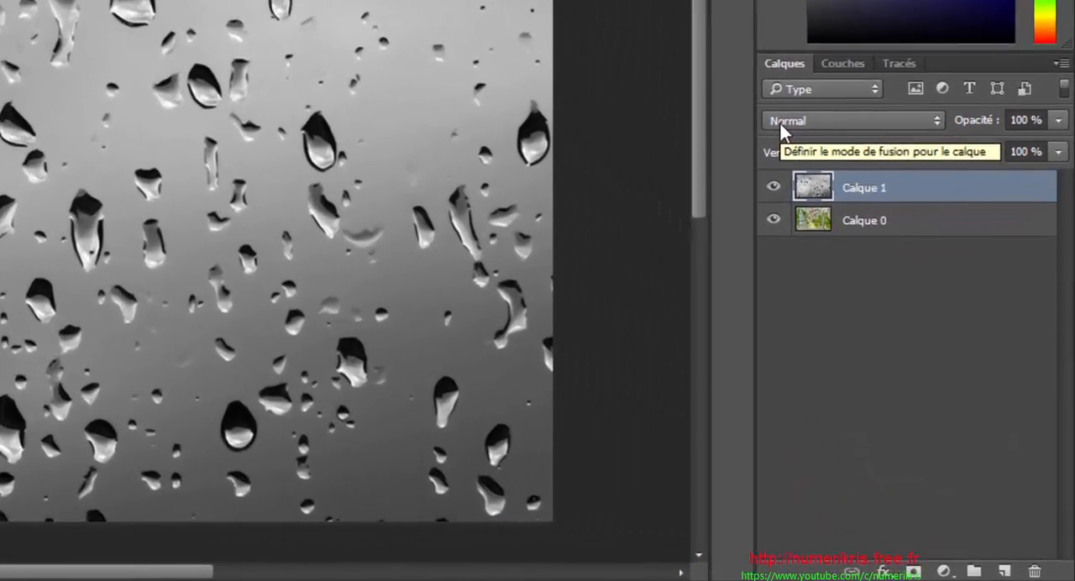
click(930, 354)
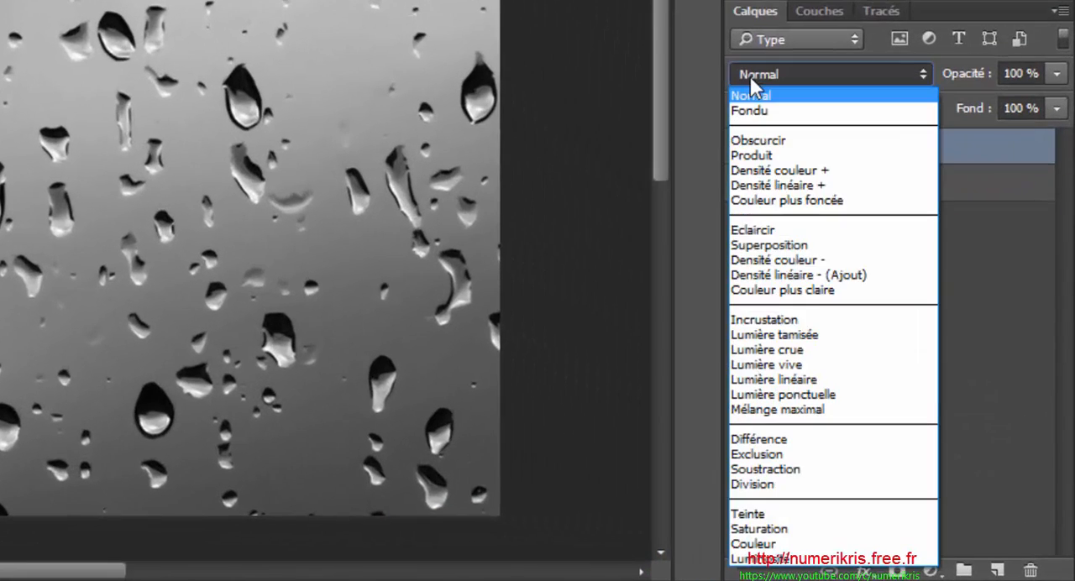
click(741, 245)
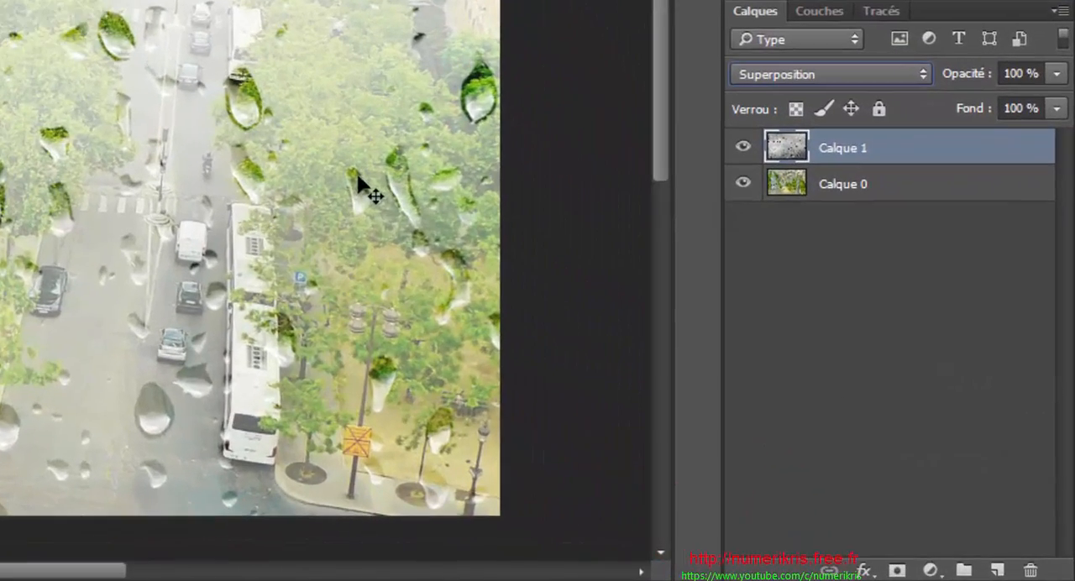
- Add a Luminosité/Contraste adjustment layer above Calque 1 with brightness -71 and contrast at its maximum
click(929, 570)
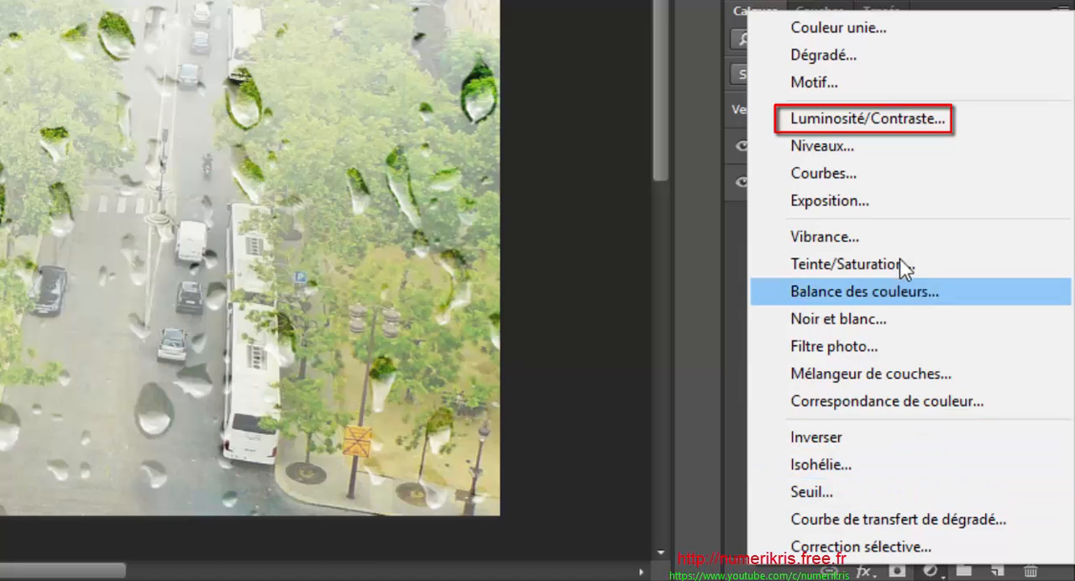
click(880, 121)
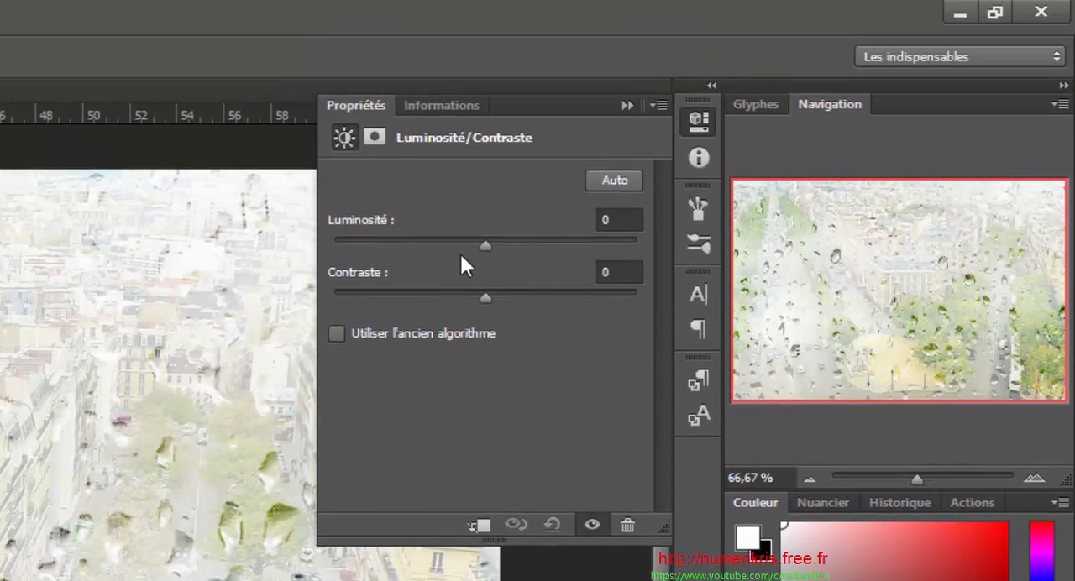
drag(482, 241, 415, 256)
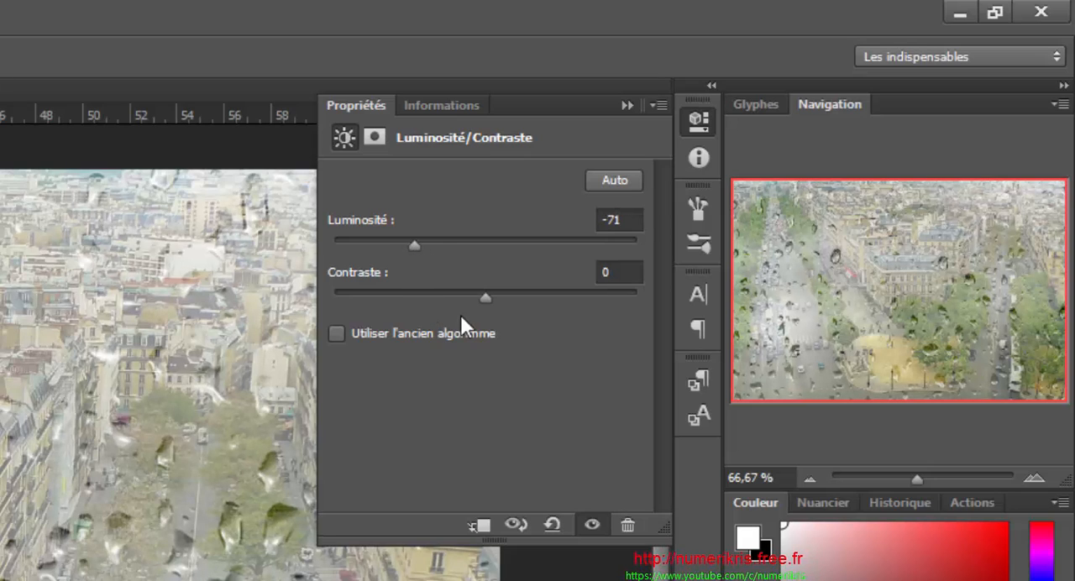
drag(484, 299, 701, 299)
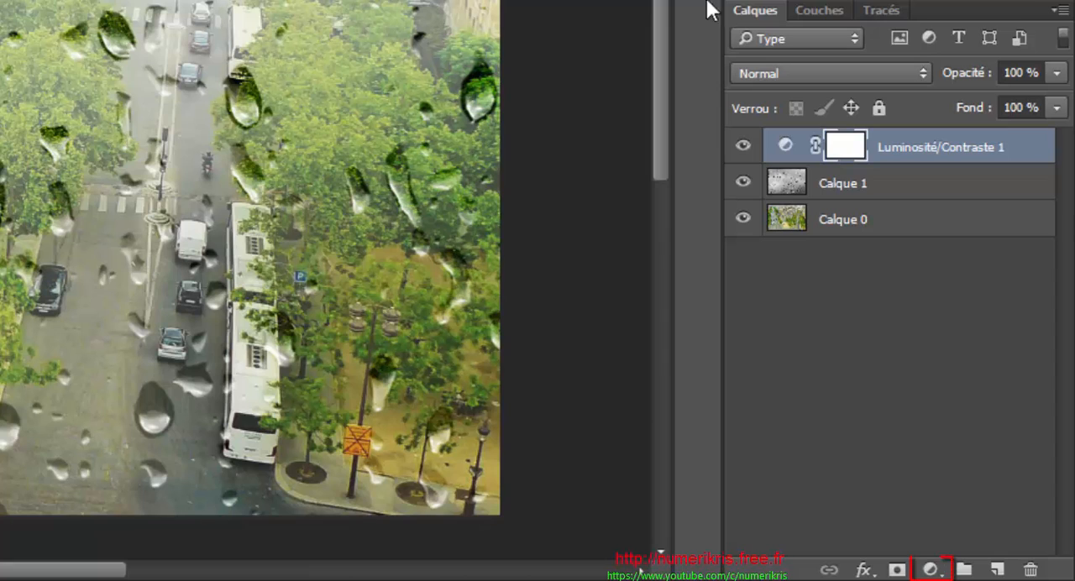
- Add a Vibrance adjustment layer on top of the stack with vibrance -31 and saturation +35
click(930, 570)
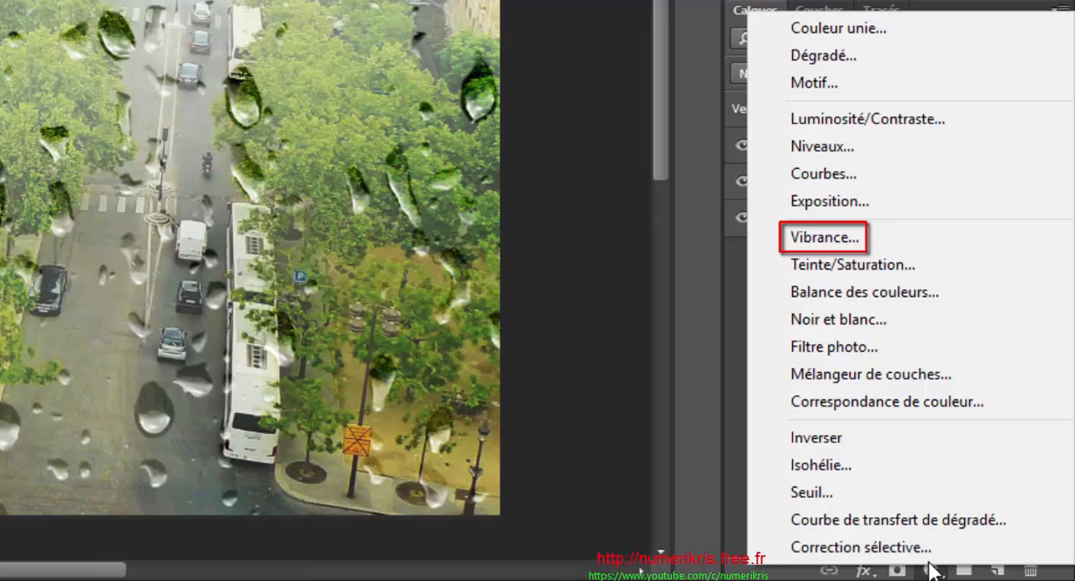
click(858, 243)
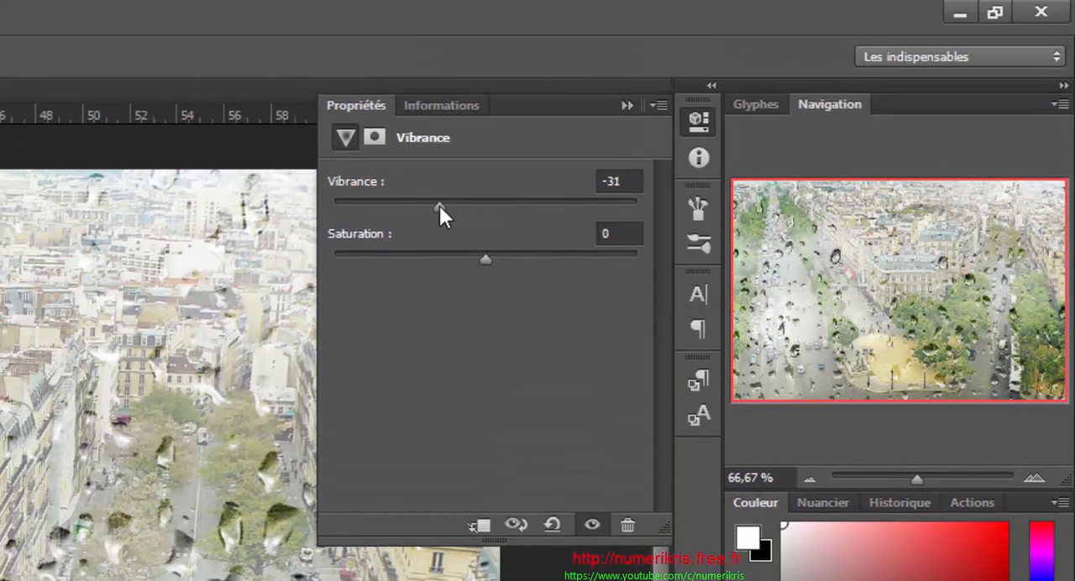
drag(510, 254, 539, 261)
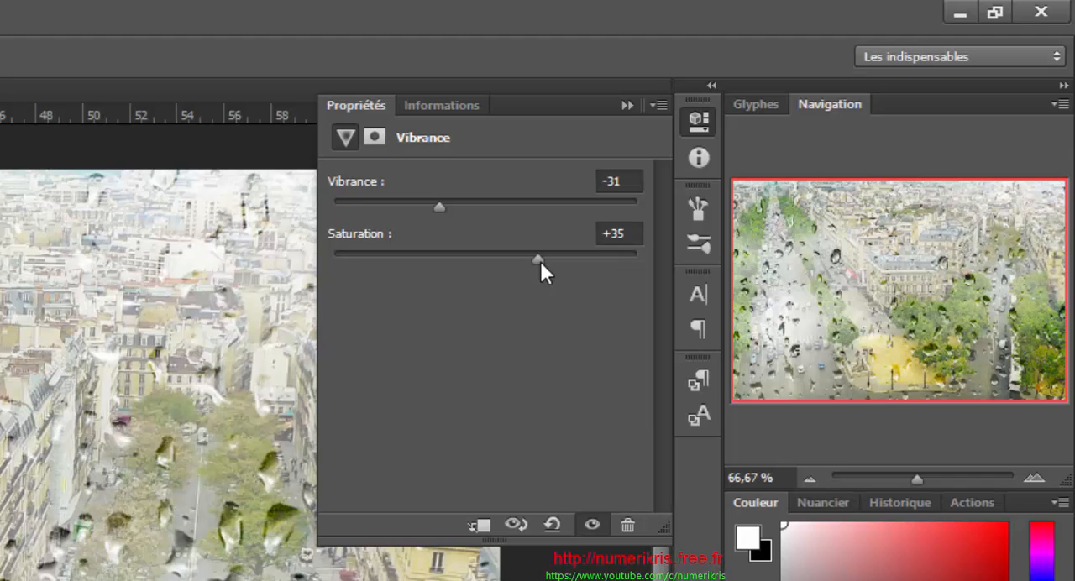
click(661, 106)
click(691, 205)
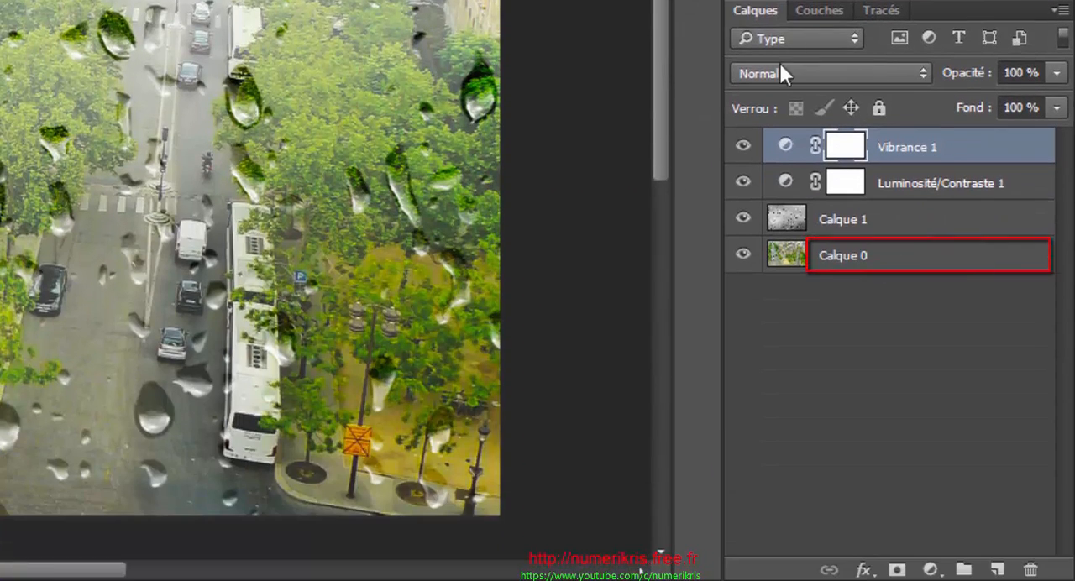
- Duplicate the Paris photo layer Calque 0 and rename the copy Flou
click(935, 266)
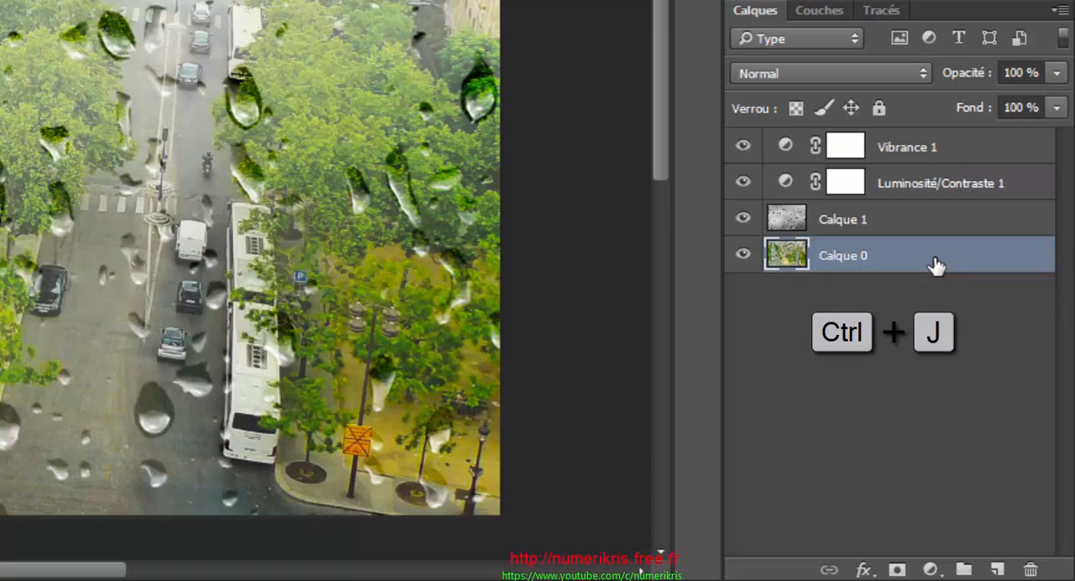
key(ctrl+j)
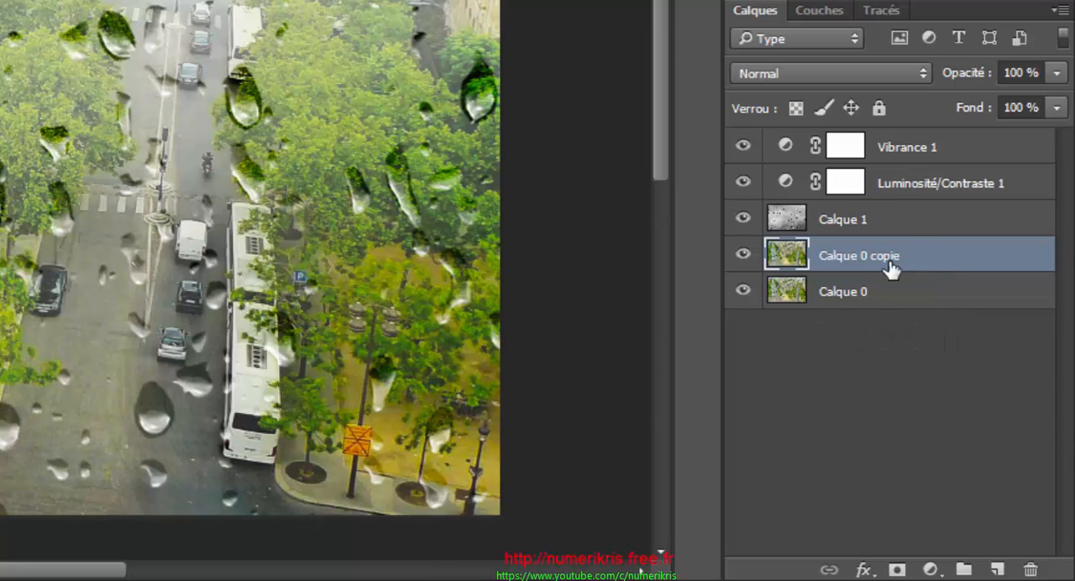
double_click(862, 257)
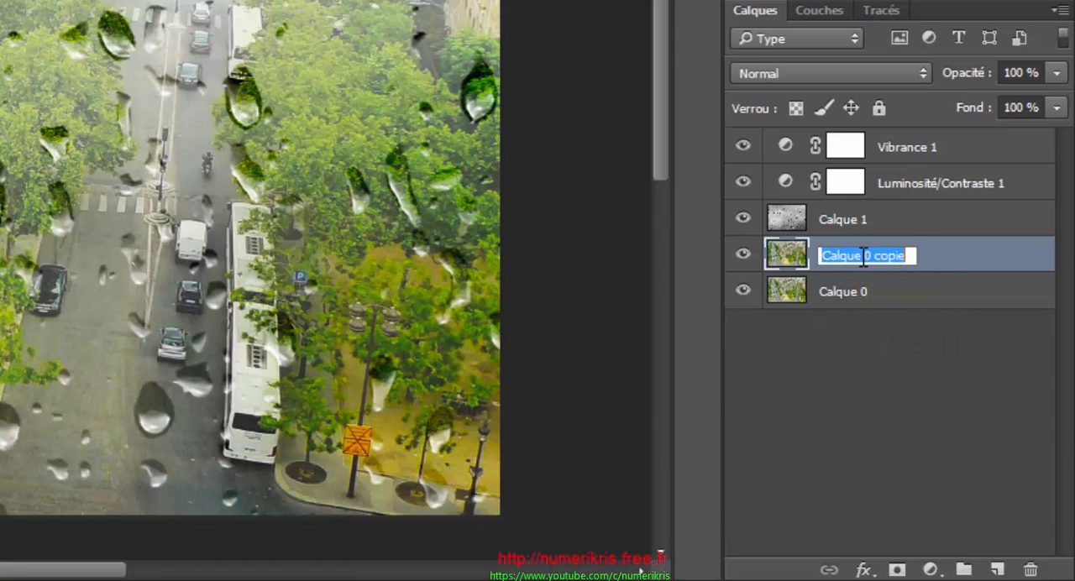
text(Flou)
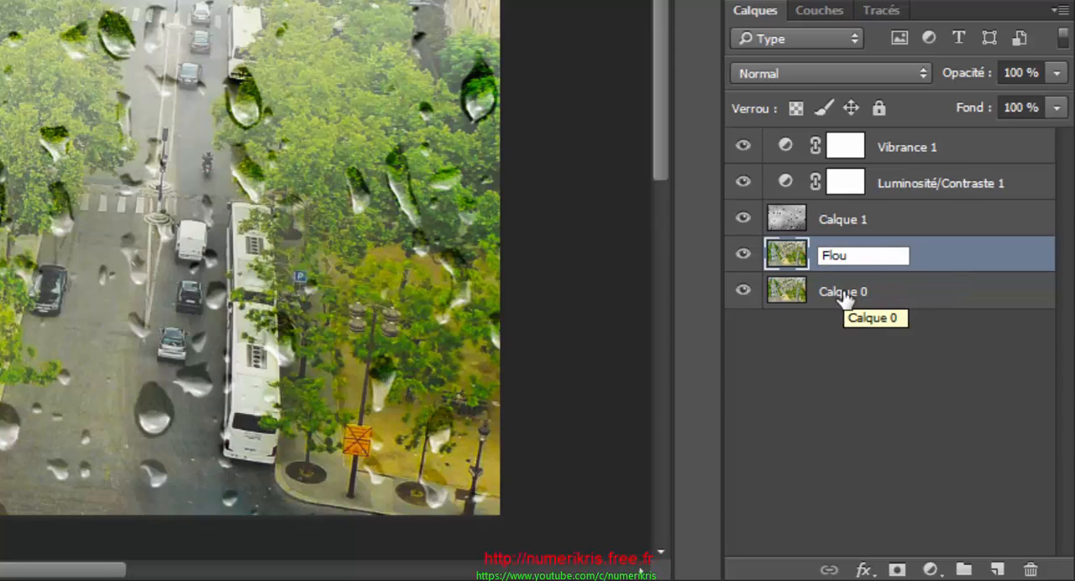
- Rename the original Paris photo layer Calque 0 as Zig zag
click(846, 294)
double_click(843, 294)
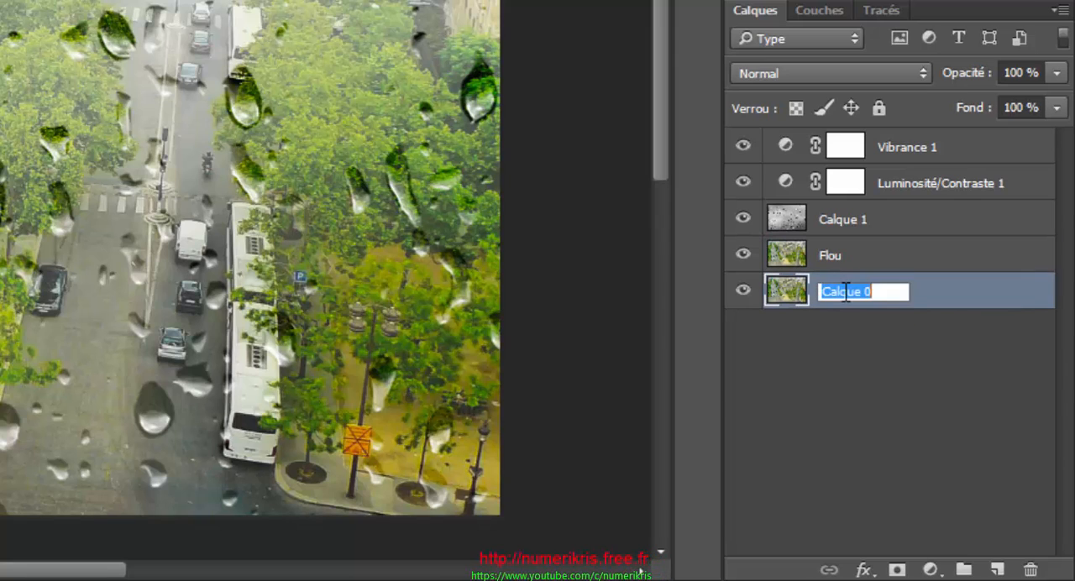
text(Zi)
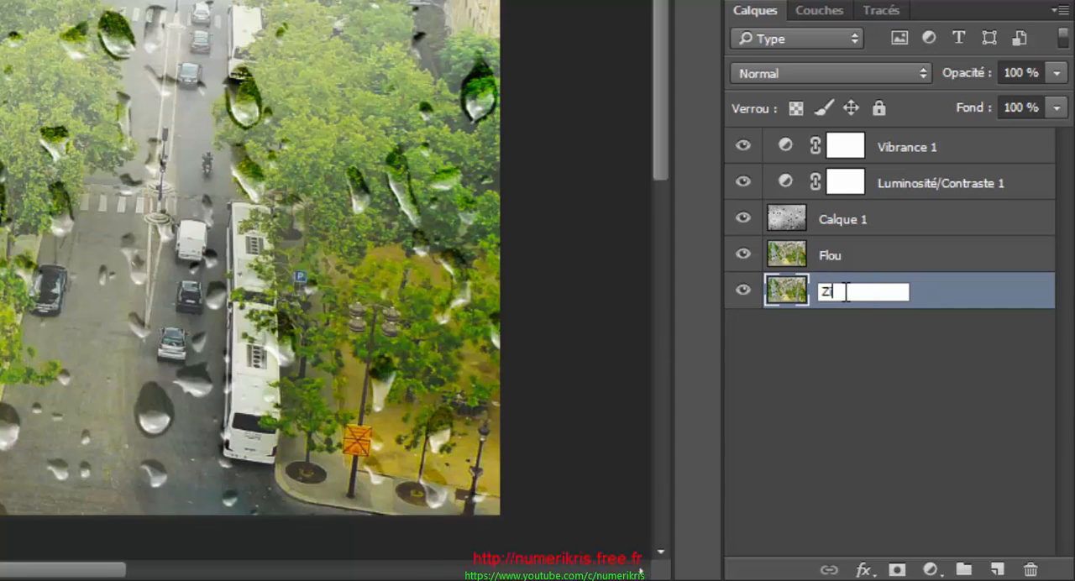
text(g zag)
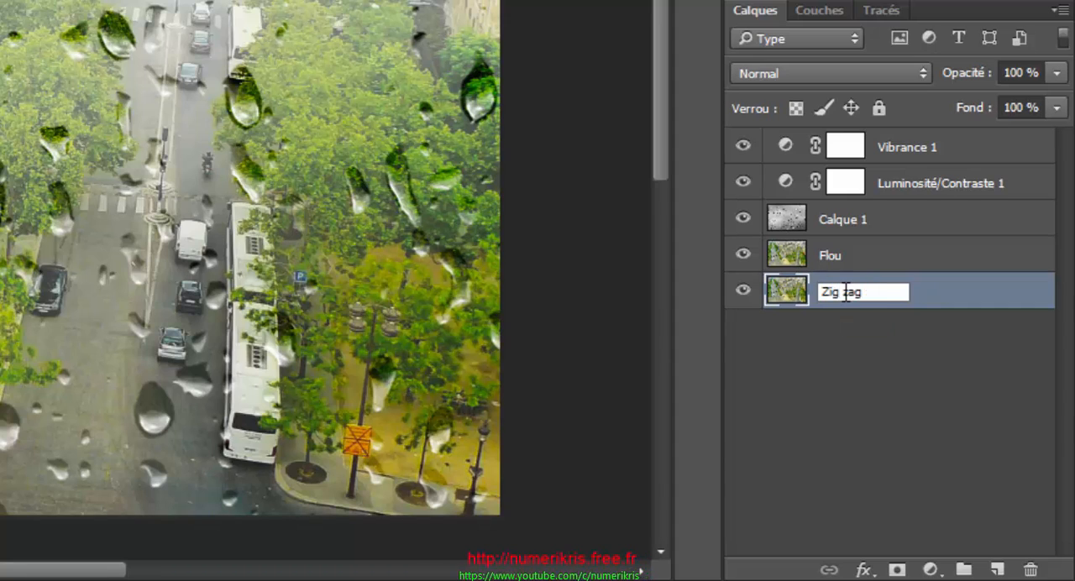
- Apply a Gaussian blur with a radius of 10 pixels to the Flou layer
click(851, 257)
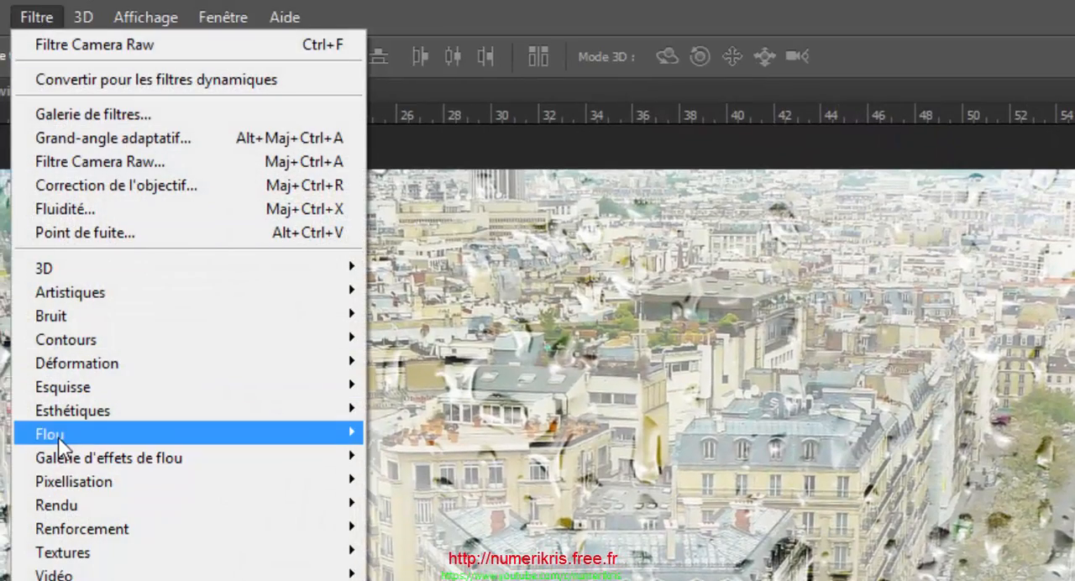
mouse_move(58, 437)
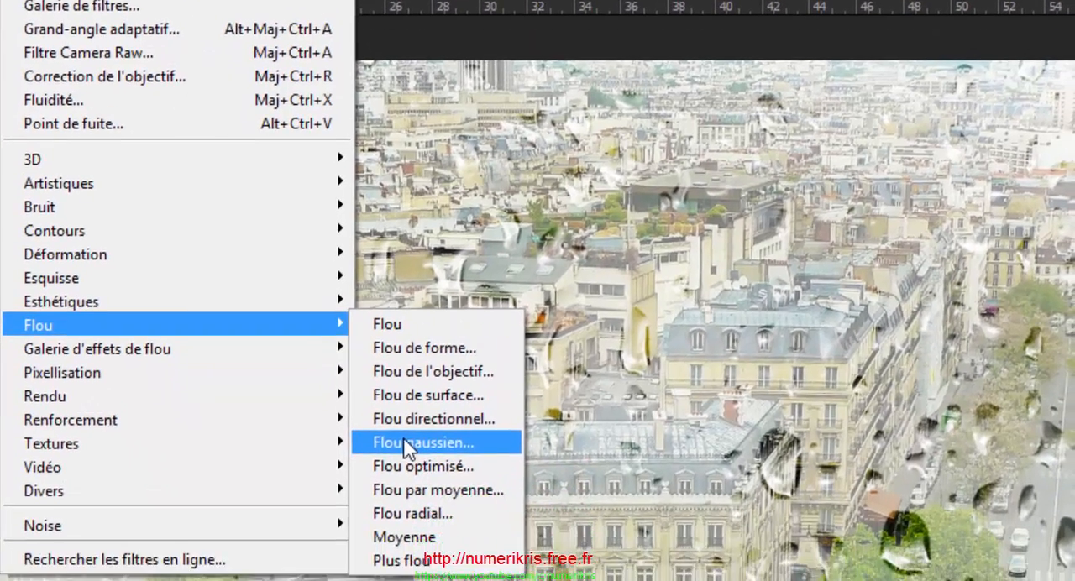
click(416, 552)
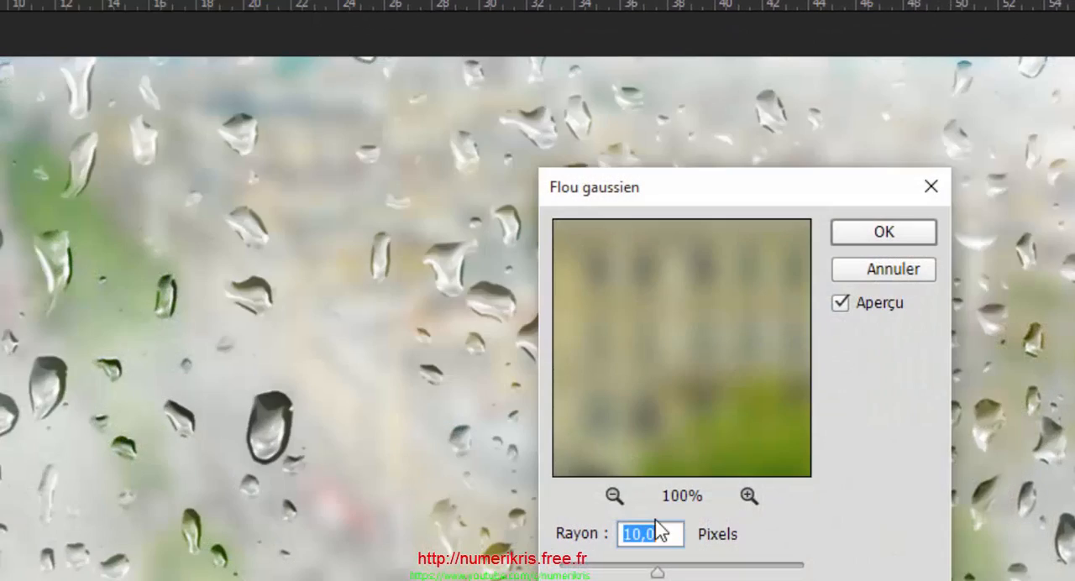
click(844, 229)
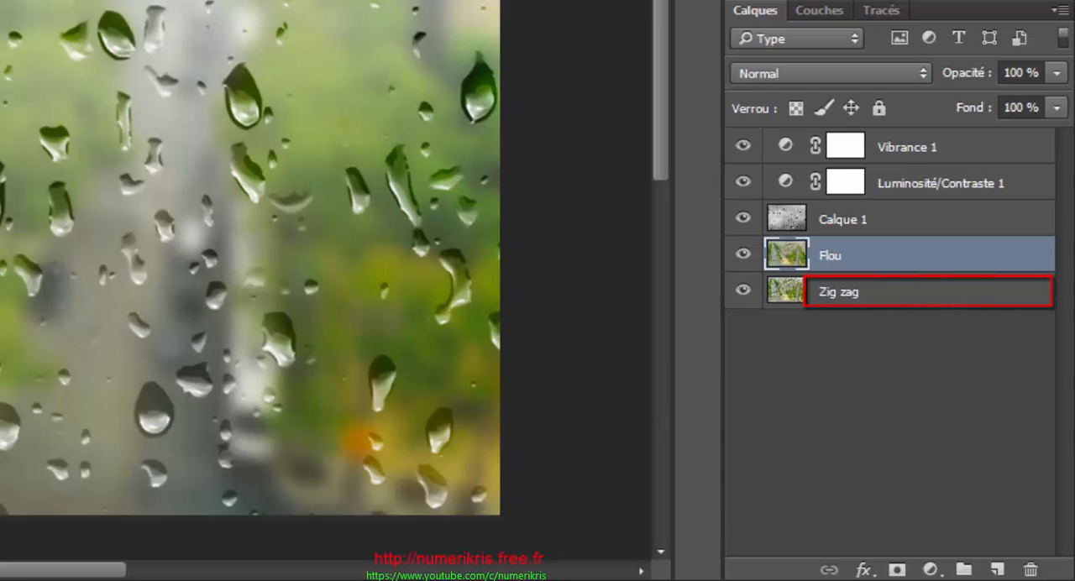
- Apply a Zigzag distortion to the Zig zag layer with amplitude 2, inflexions 2 and type Autour du centre
click(867, 298)
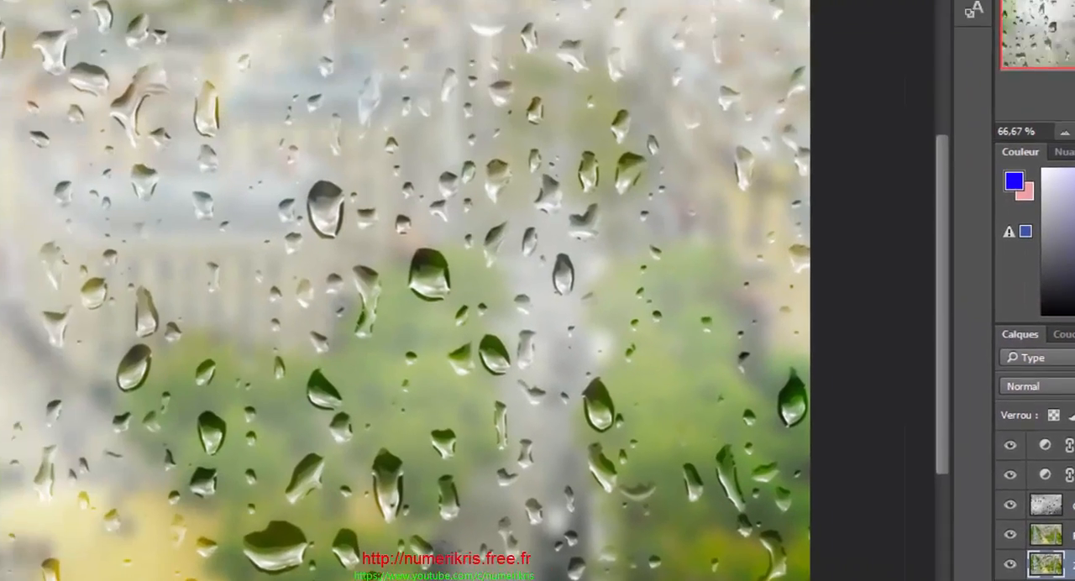
click(32, 13)
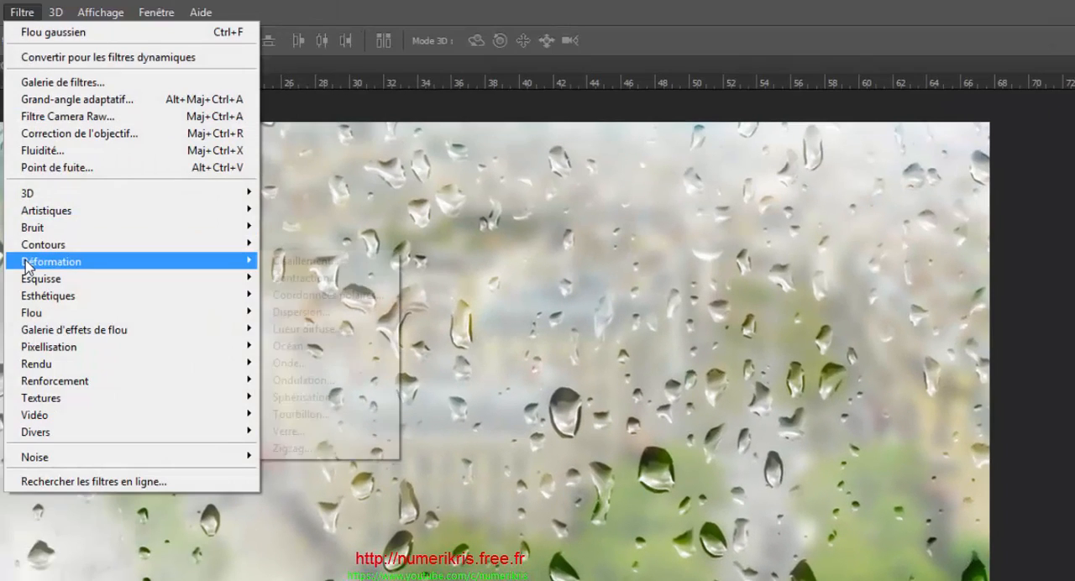
mouse_move(33, 265)
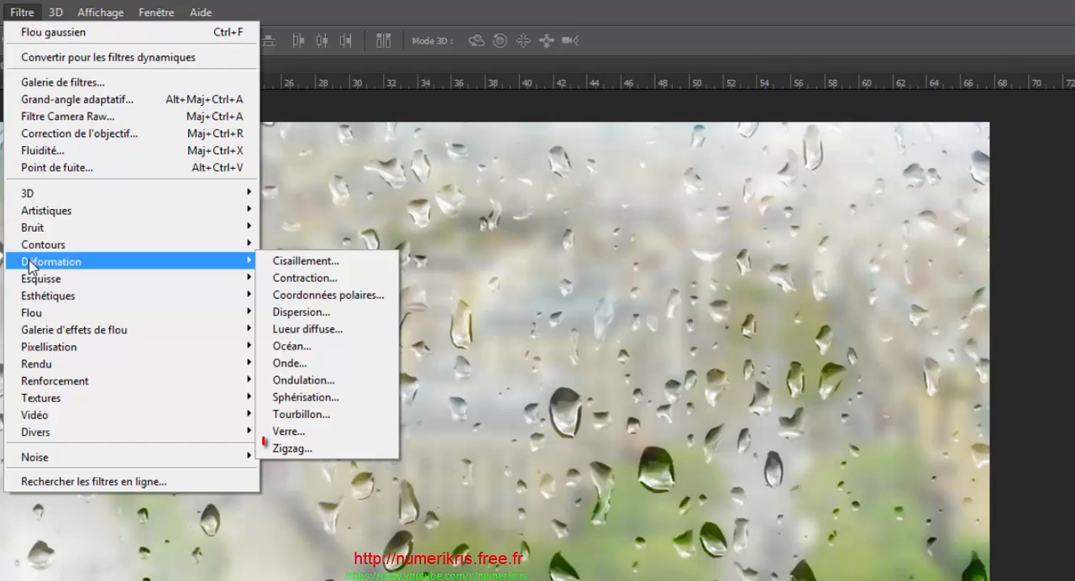
click(306, 448)
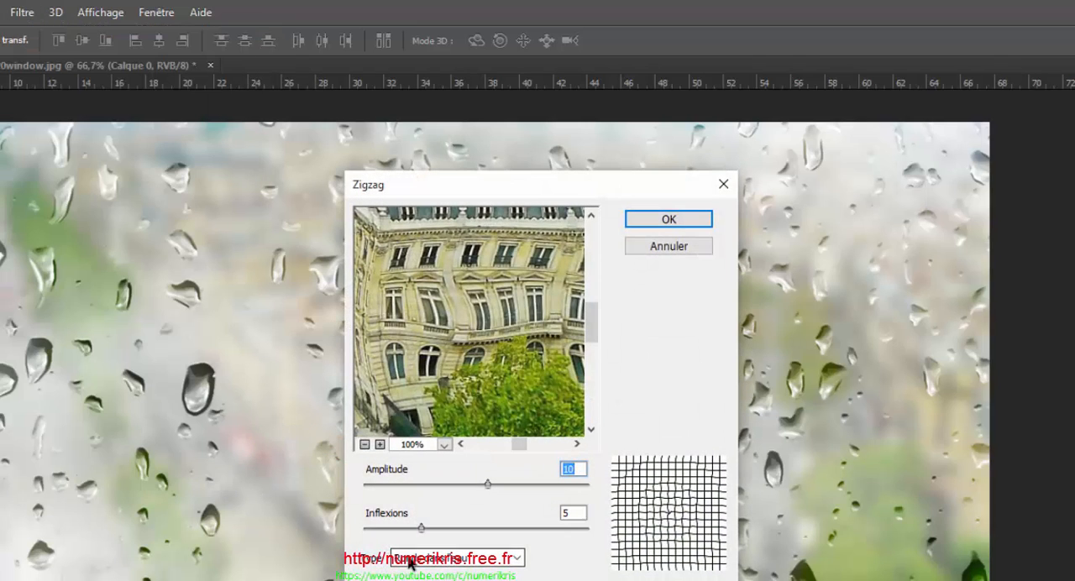
click(409, 559)
click(415, 575)
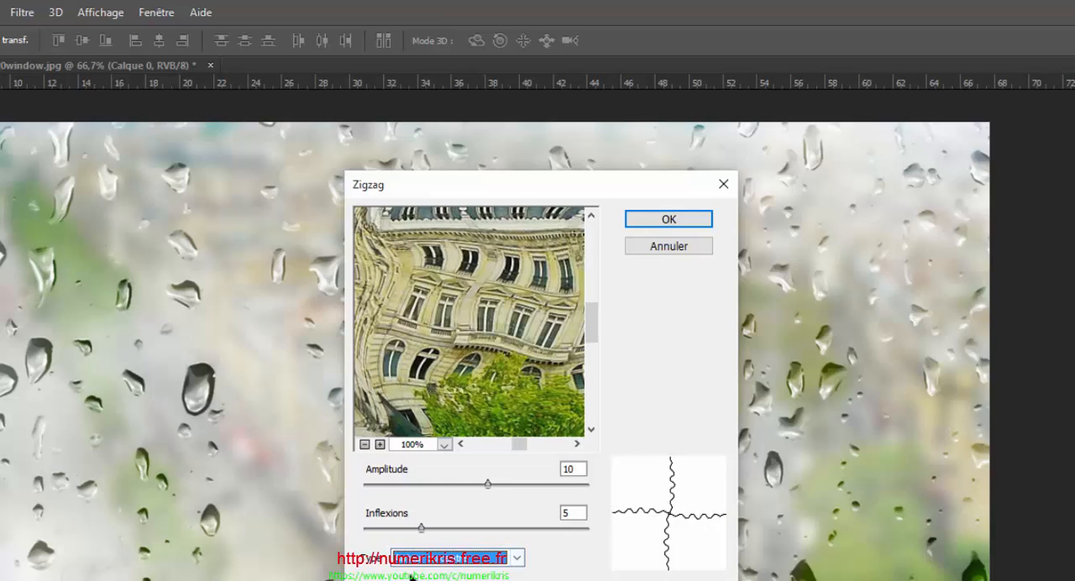
click(579, 467)
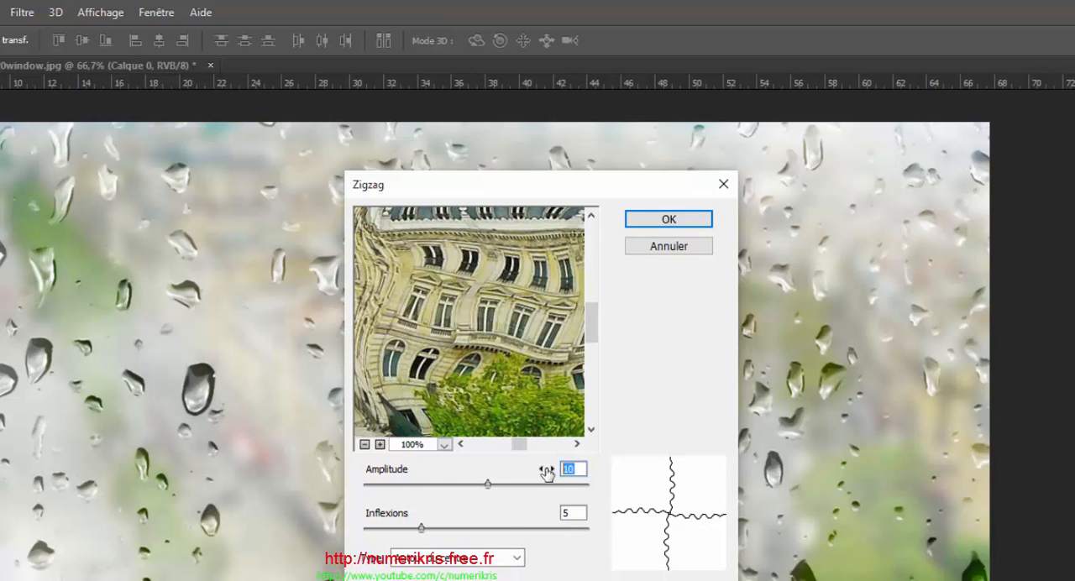
text(2)
key(Tab)
text(2)
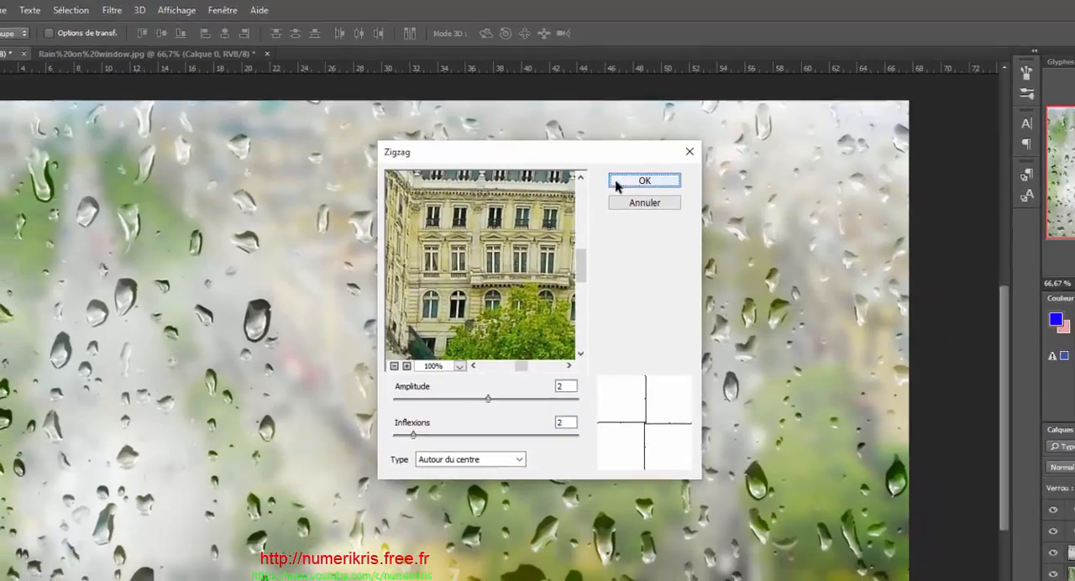
click(634, 220)
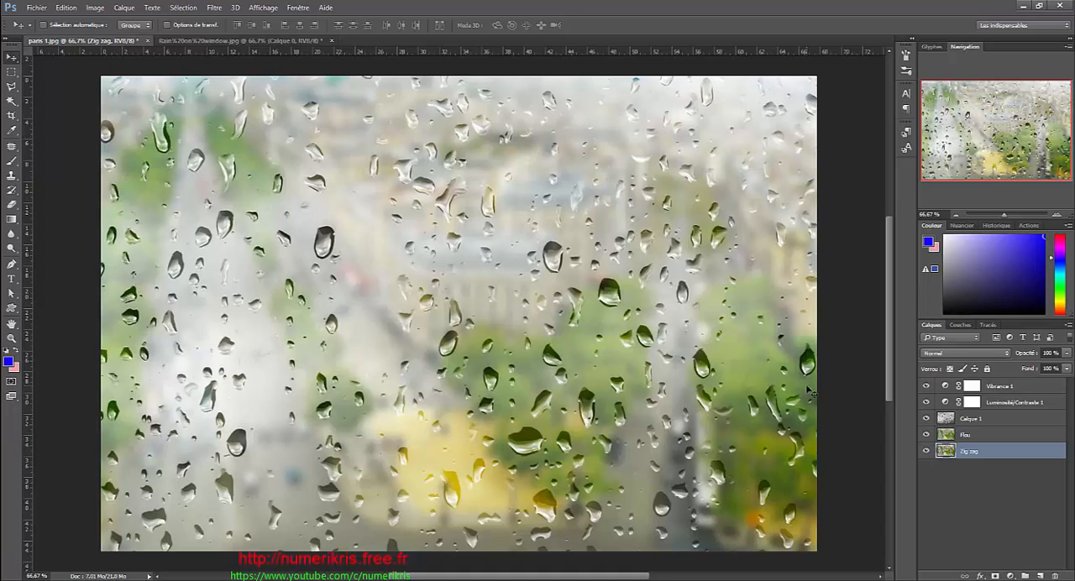
- Add a layer mask to the Flou layer and make black the foreground colour
click(976, 435)
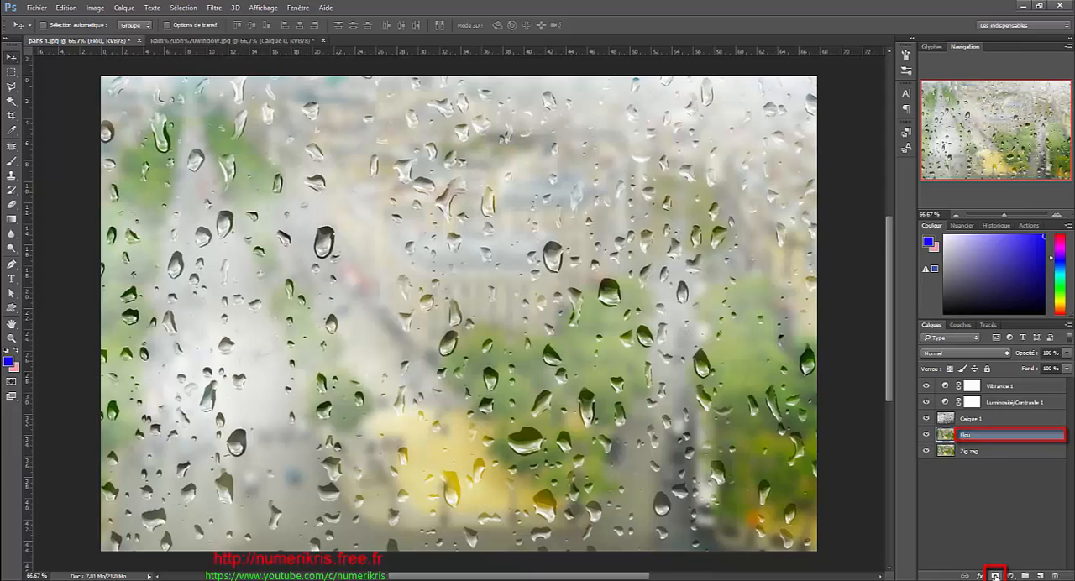
click(995, 576)
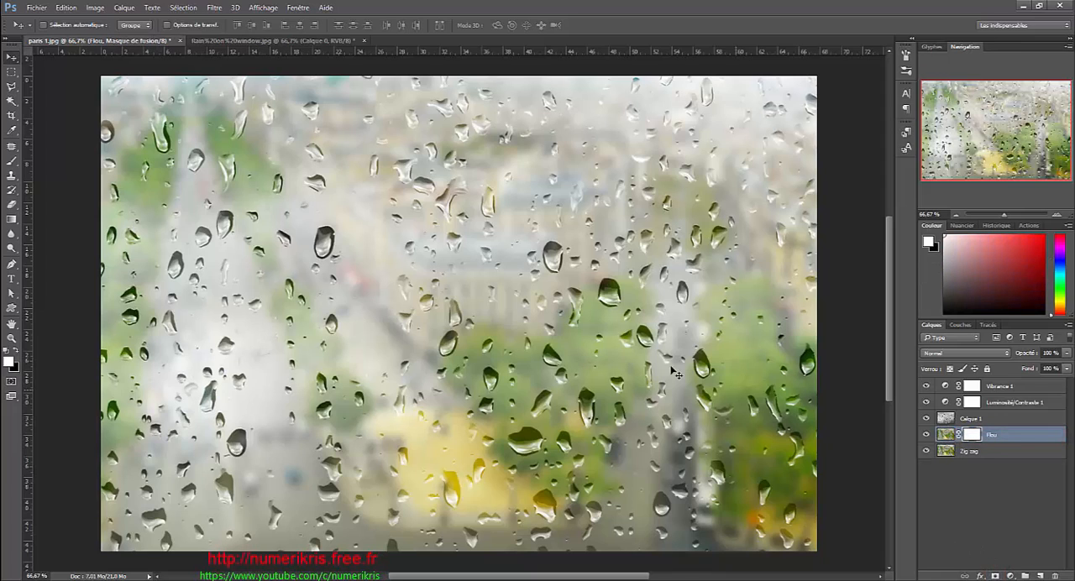
click(16, 353)
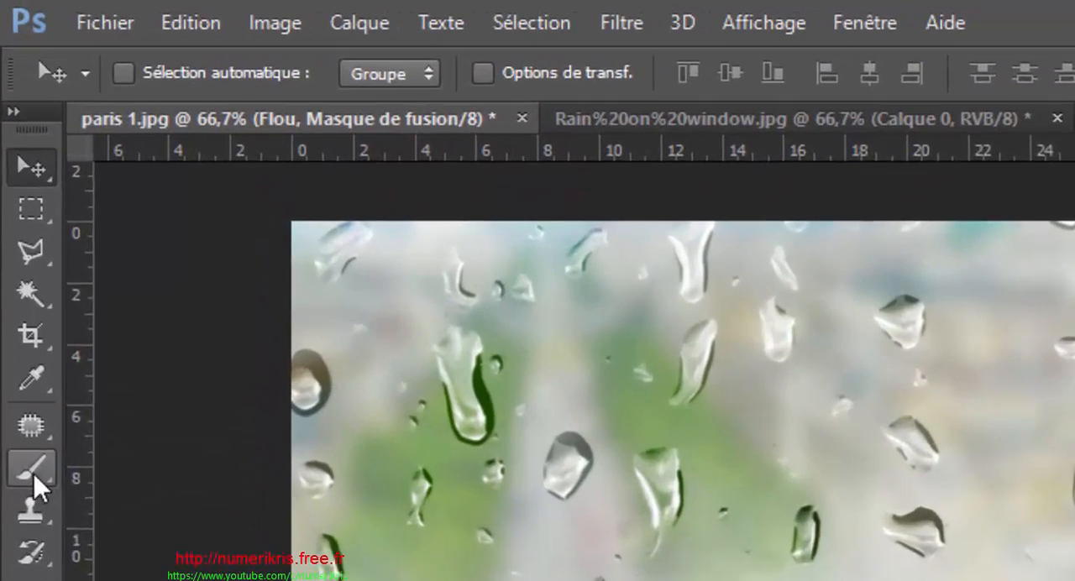
- Set up the soft round 503 px Brush with 0 % hardness and lower its opacity to 70 %
click(12, 160)
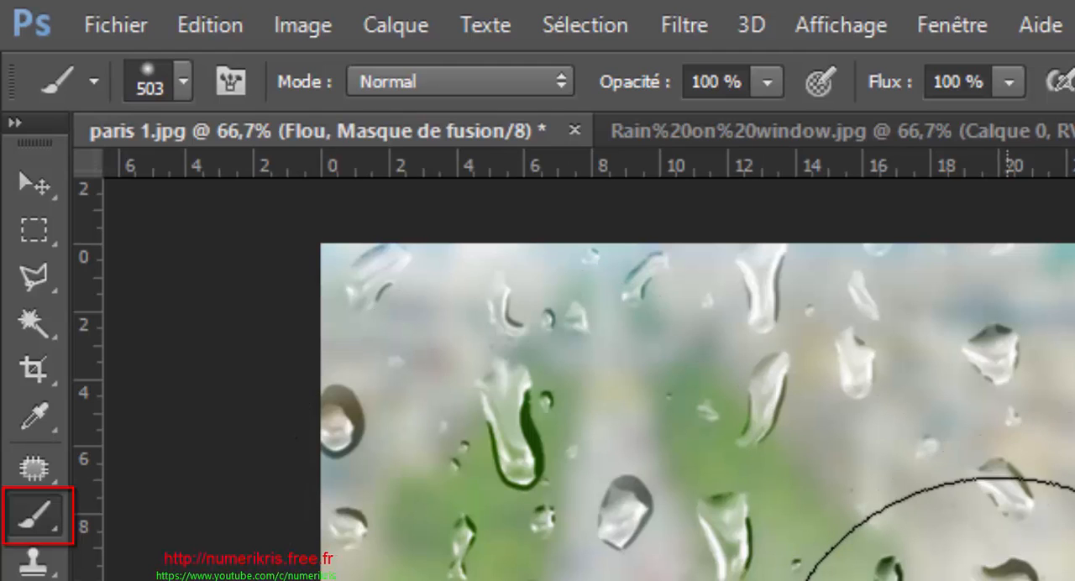
click(184, 83)
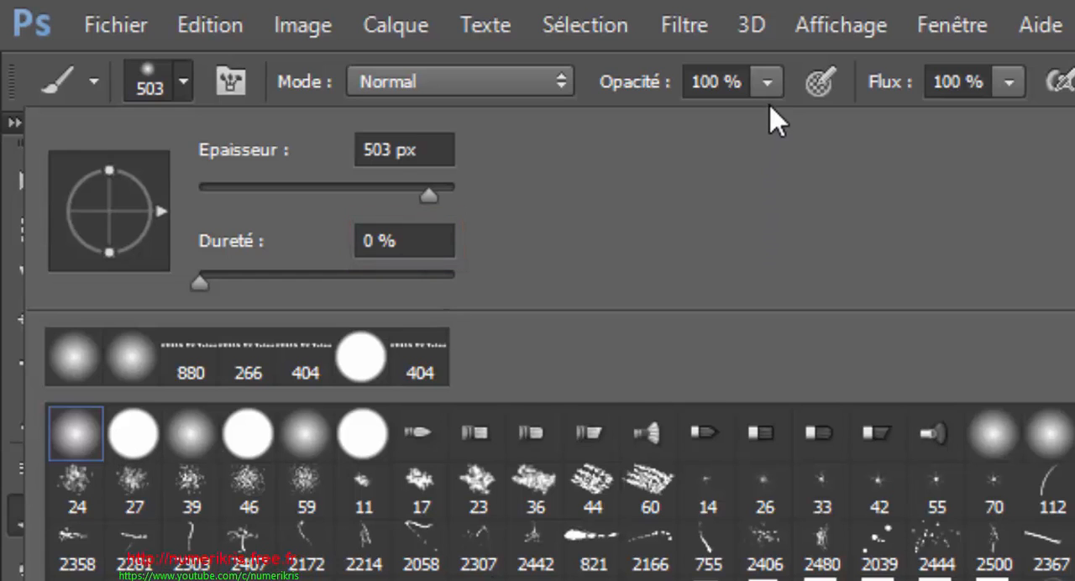
click(767, 82)
mouse_move(767, 123)
mouse_down()
mouse_move(712, 132)
mouse_move(710, 144)
mouse_up()
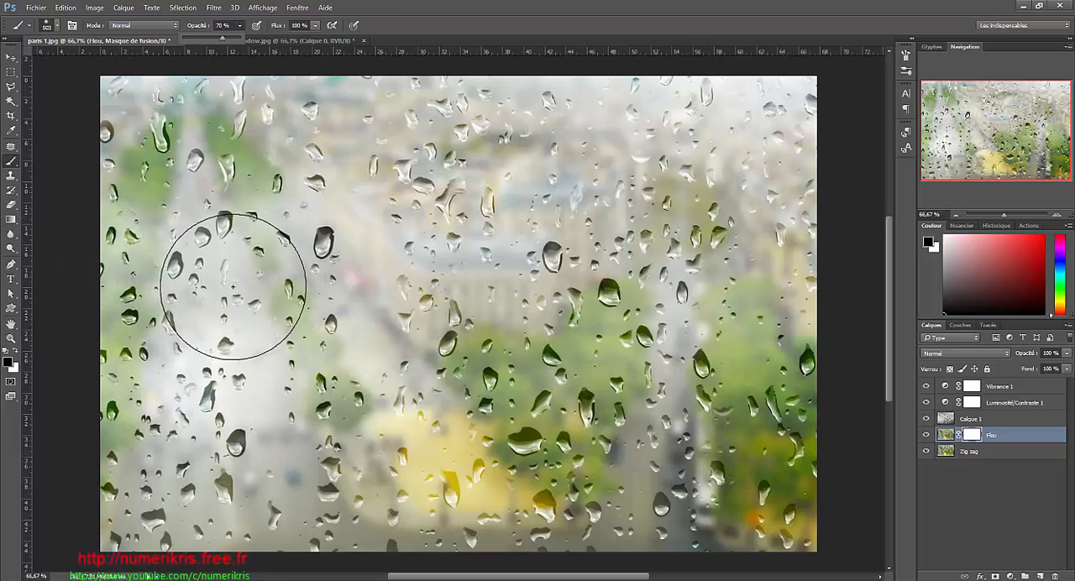
- Paint black on the Flou mask over the central buildings, trees and avenues, keeping the photo's outer edges blurred
scroll(237, 285, down, 1)
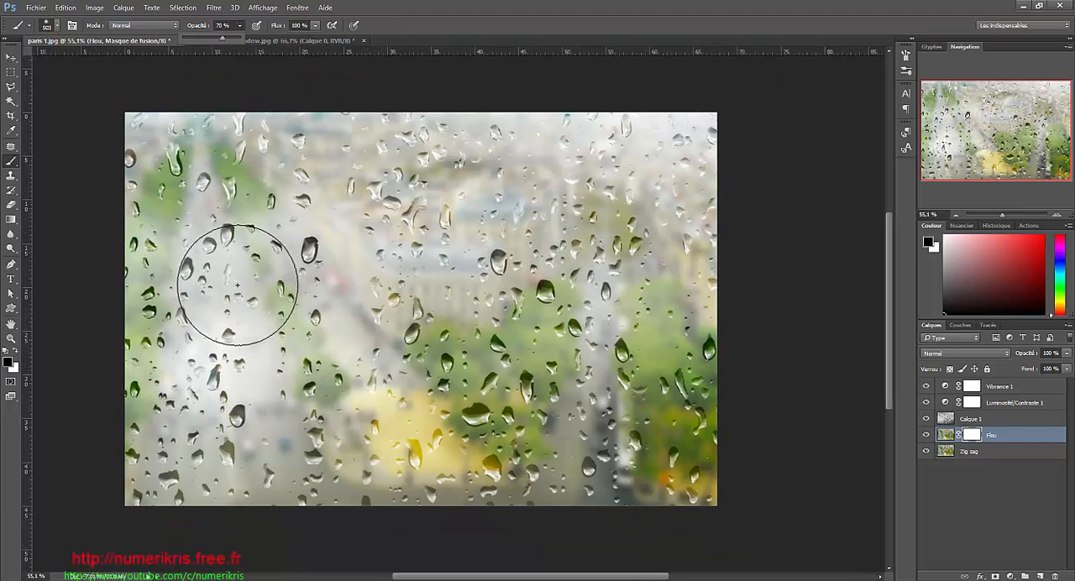
click(11, 337)
key(alt)
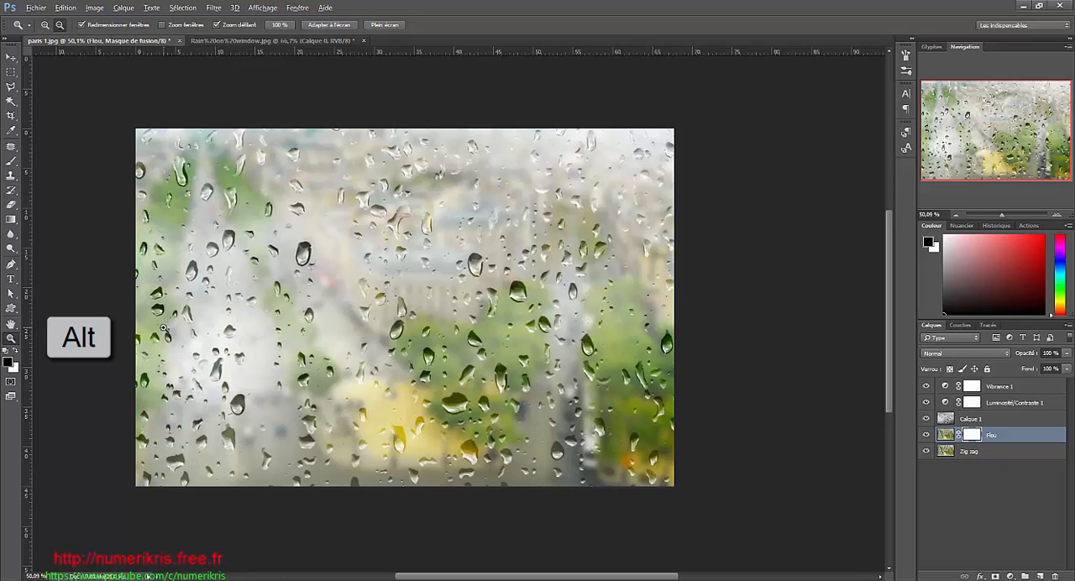
alt+click(164, 327)
alt+click(366, 341)
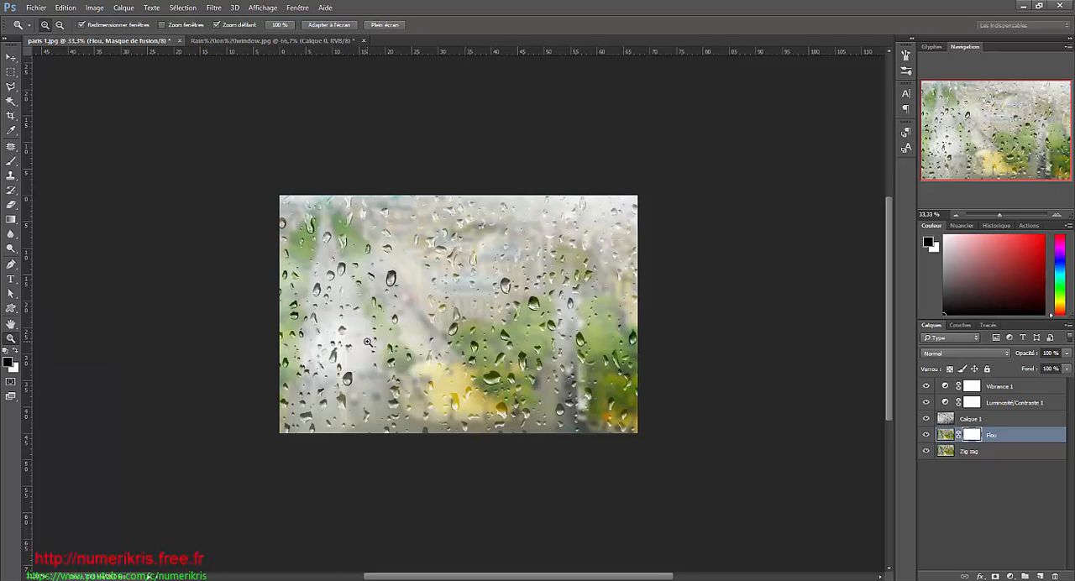
click(367, 342)
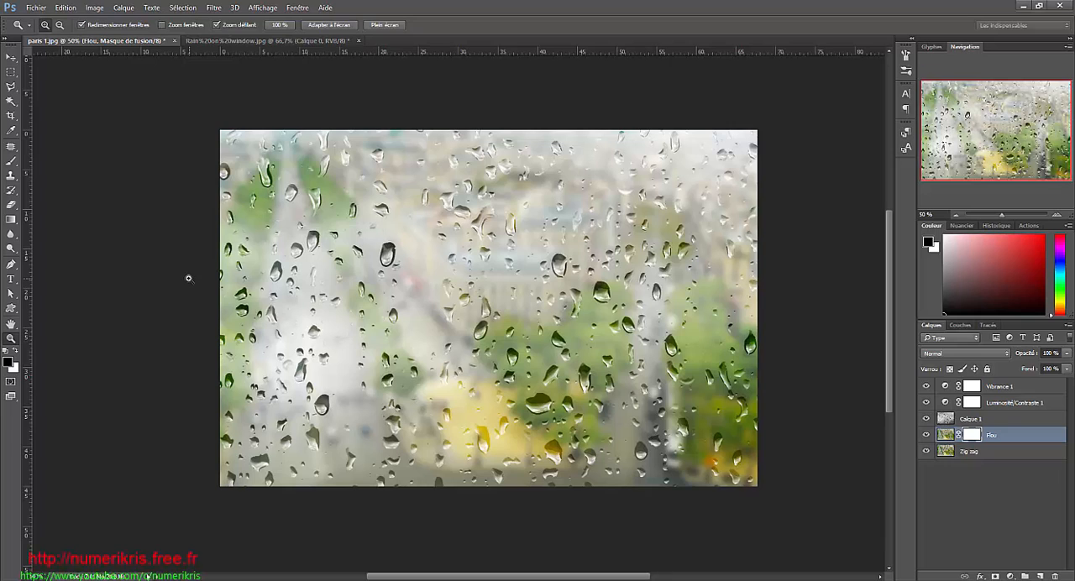
click(11, 161)
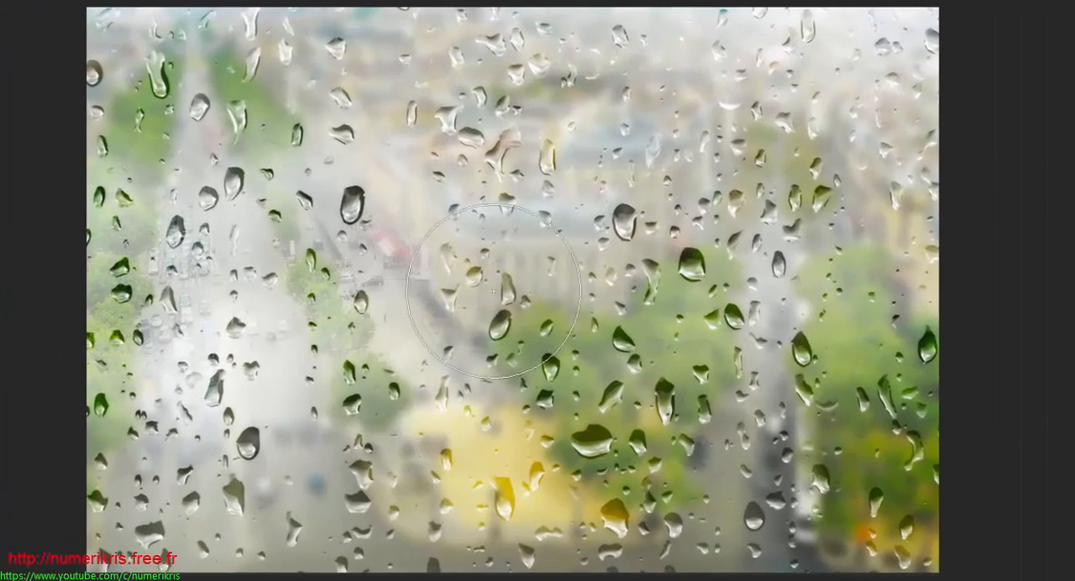
drag(499, 294, 404, 267)
mouse_move(378, 224)
mouse_down()
mouse_move(371, 287)
mouse_move(598, 301)
mouse_move(593, 196)
mouse_move(409, 221)
mouse_move(434, 295)
mouse_move(650, 273)
mouse_move(648, 186)
mouse_move(356, 149)
mouse_move(316, 200)
mouse_move(508, 180)
mouse_move(681, 181)
mouse_move(732, 234)
mouse_move(725, 308)
mouse_move(550, 348)
mouse_move(500, 227)
mouse_move(407, 170)
mouse_move(332, 166)
mouse_move(292, 243)
mouse_move(295, 336)
mouse_move(367, 387)
mouse_move(674, 414)
mouse_move(755, 366)
mouse_move(774, 307)
mouse_move(736, 248)
mouse_move(574, 202)
mouse_move(398, 182)
mouse_move(335, 188)
mouse_move(284, 251)
mouse_move(280, 300)
mouse_move(326, 366)
mouse_up()
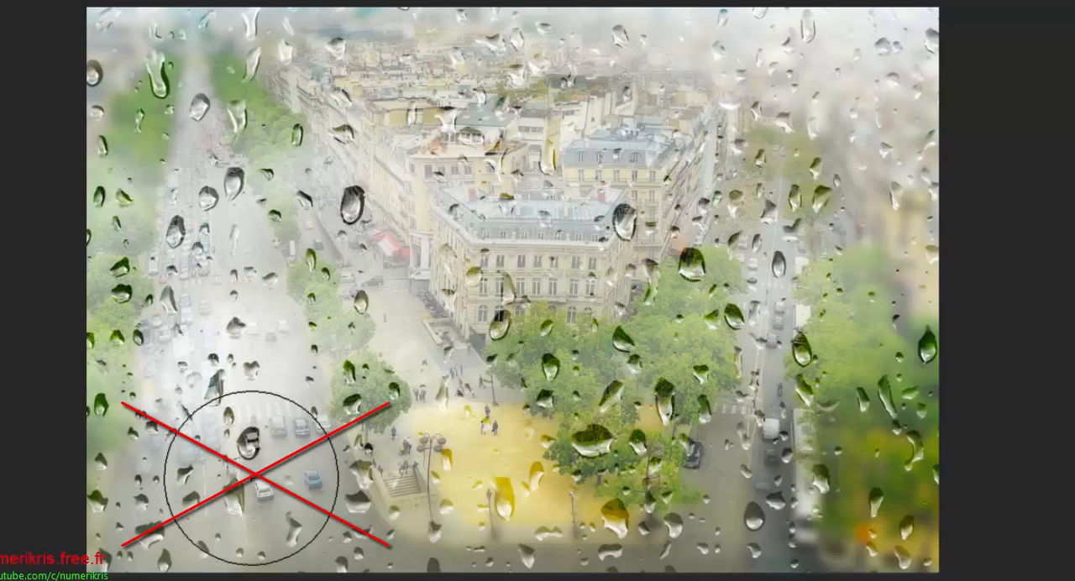
key(x)
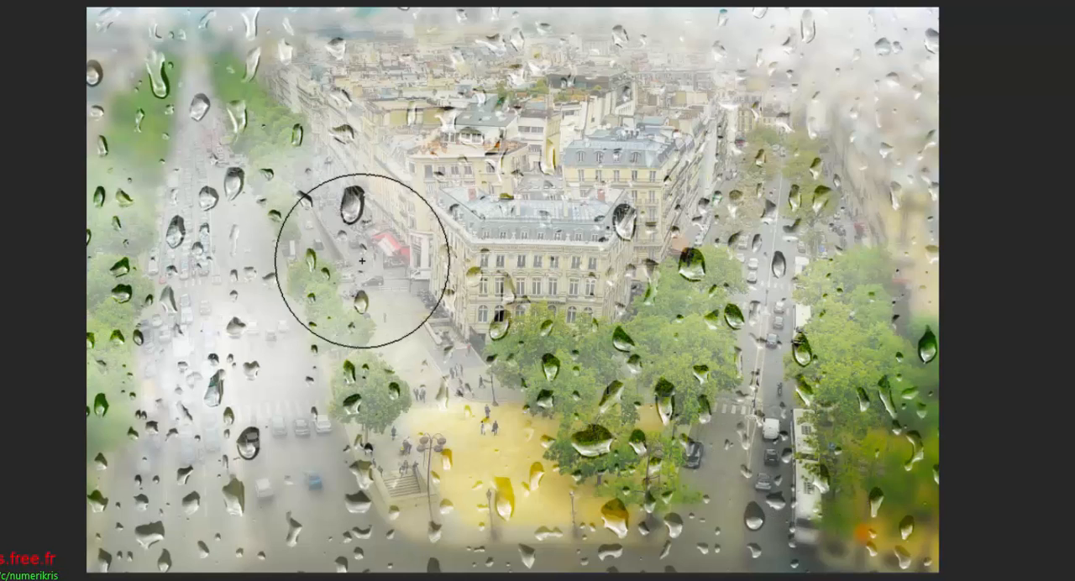
mouse_move(356, 303)
mouse_down()
mouse_move(330, 205)
mouse_move(293, 146)
mouse_move(244, 136)
mouse_move(228, 177)
mouse_move(283, 339)
mouse_move(473, 357)
mouse_up()
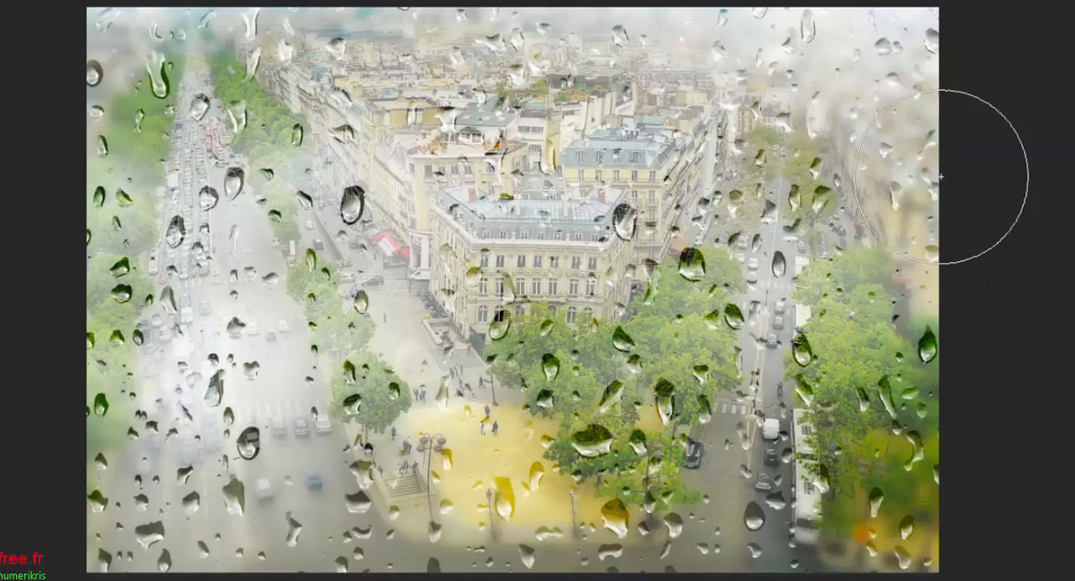